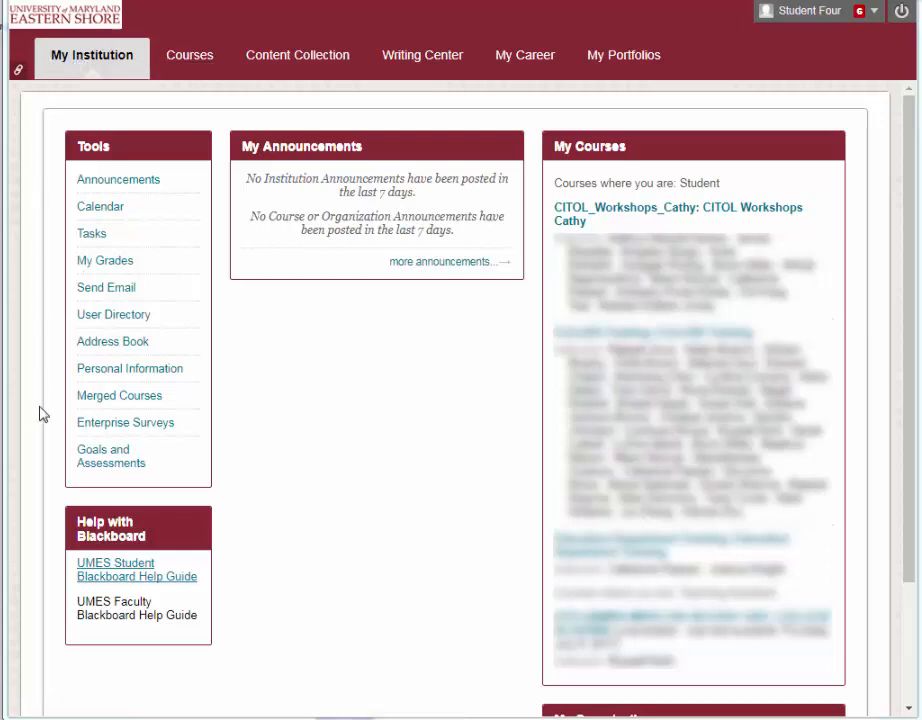
- Open the response periods of the Initial Internship Evaluation Form (Teacher Education) enterprise survey
{"action": "left_click", "coordinate": [108, 431]}
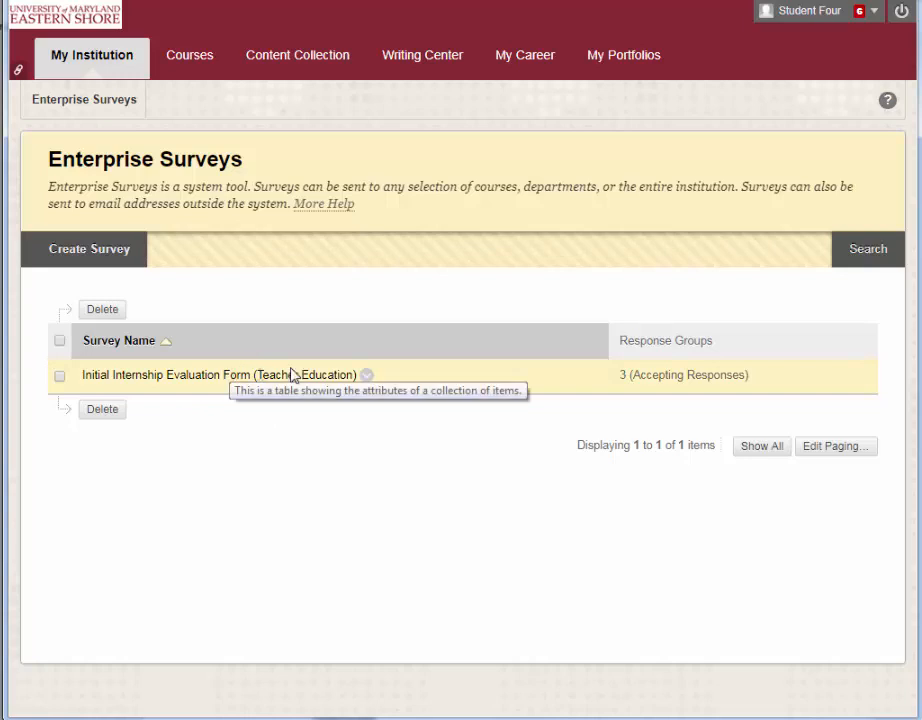
{"action": "left_click", "coordinate": [367, 377]}
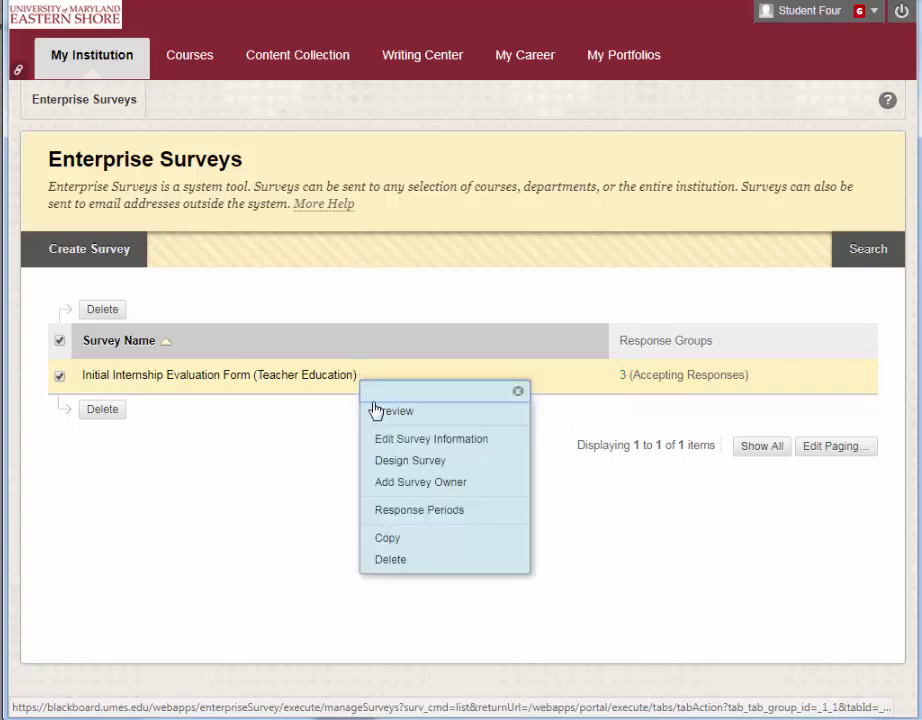
{"action": "left_click", "coordinate": [394, 514]}
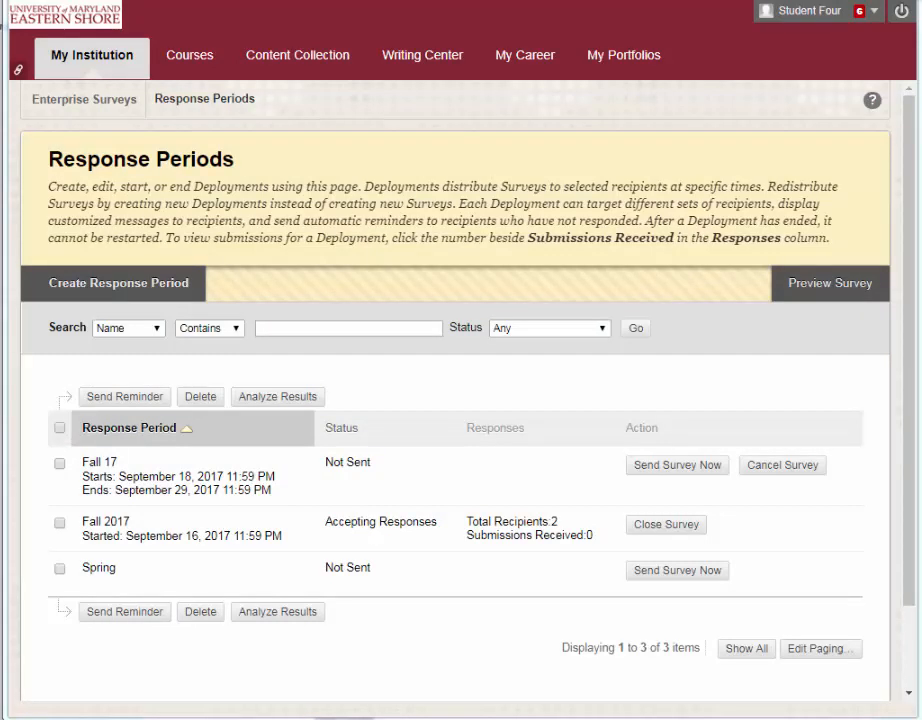
- Open the Survey Email List text file from Downloads to review the addresses, then close it
{"action": "left_click_drag", "start_coordinate": [4, 560], "coordinate": [446, 211]}
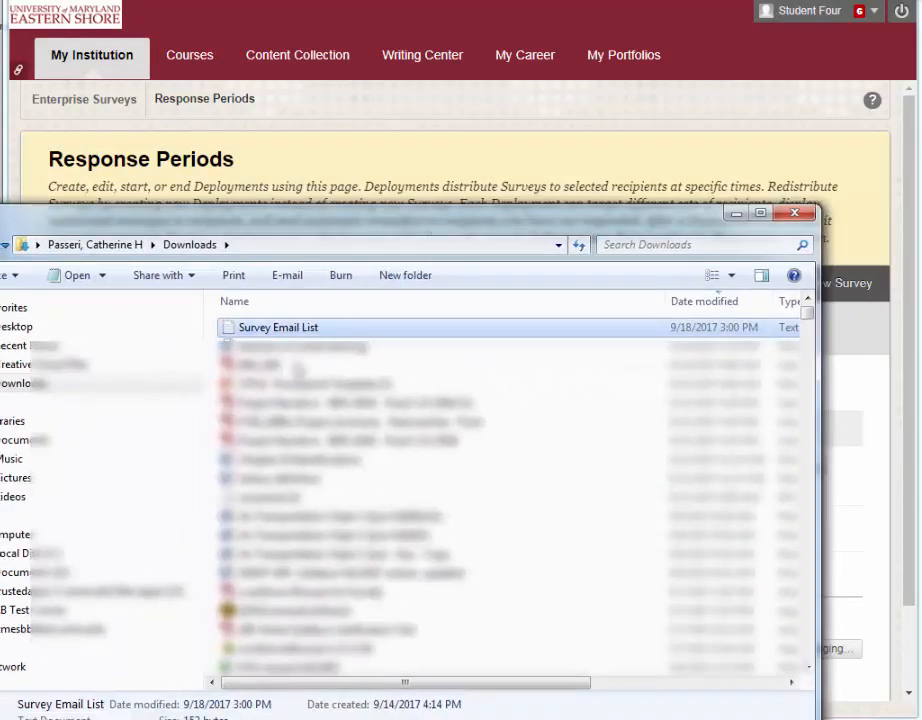
{"action": "double_click", "coordinate": [264, 331]}
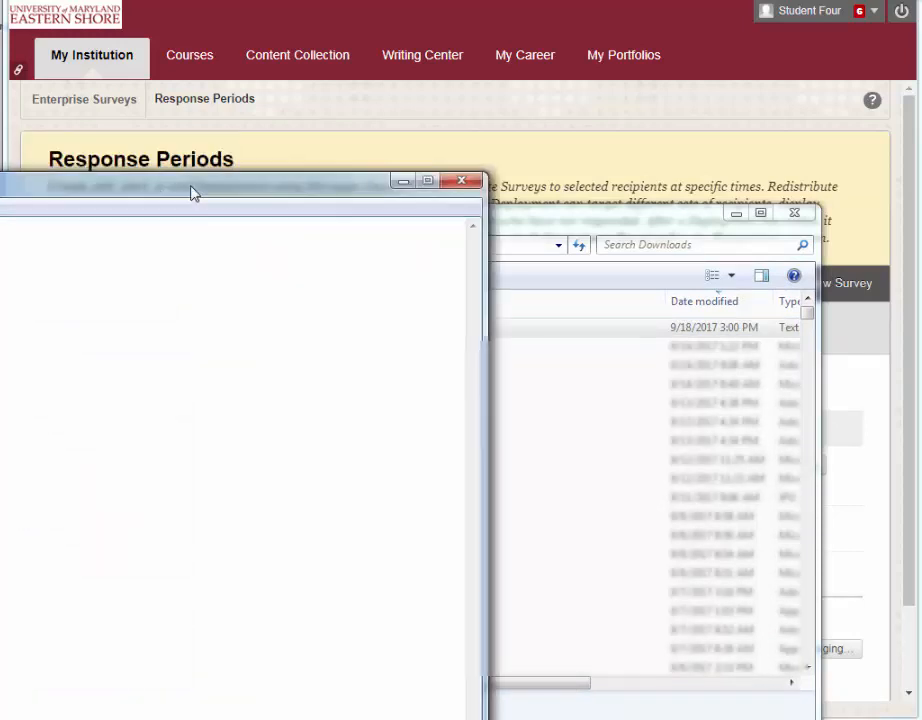
{"action": "left_click_drag", "start_coordinate": [191, 191], "coordinate": [535, 176]}
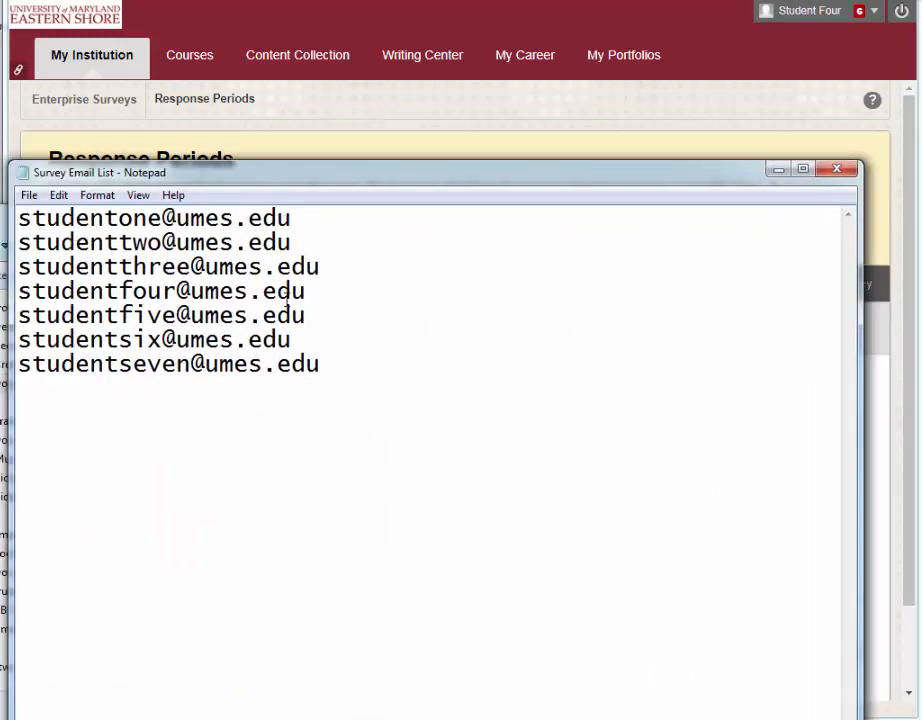
{"action": "left_click", "coordinate": [842, 169]}
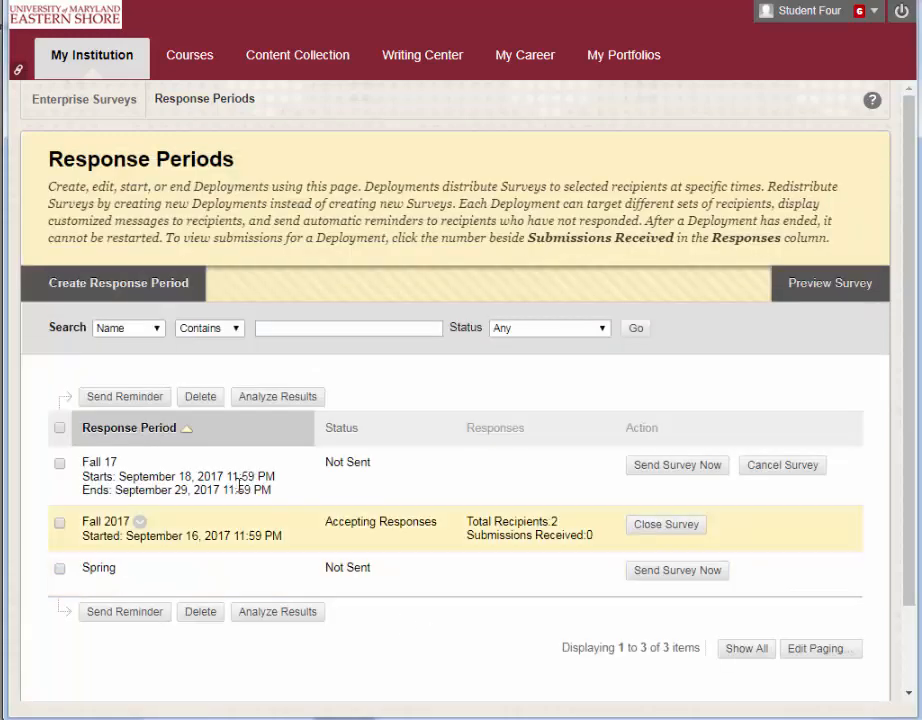
- Create a new response period named "Fall 17 Students" and save it to continue
{"action": "left_click", "coordinate": [88, 288]}
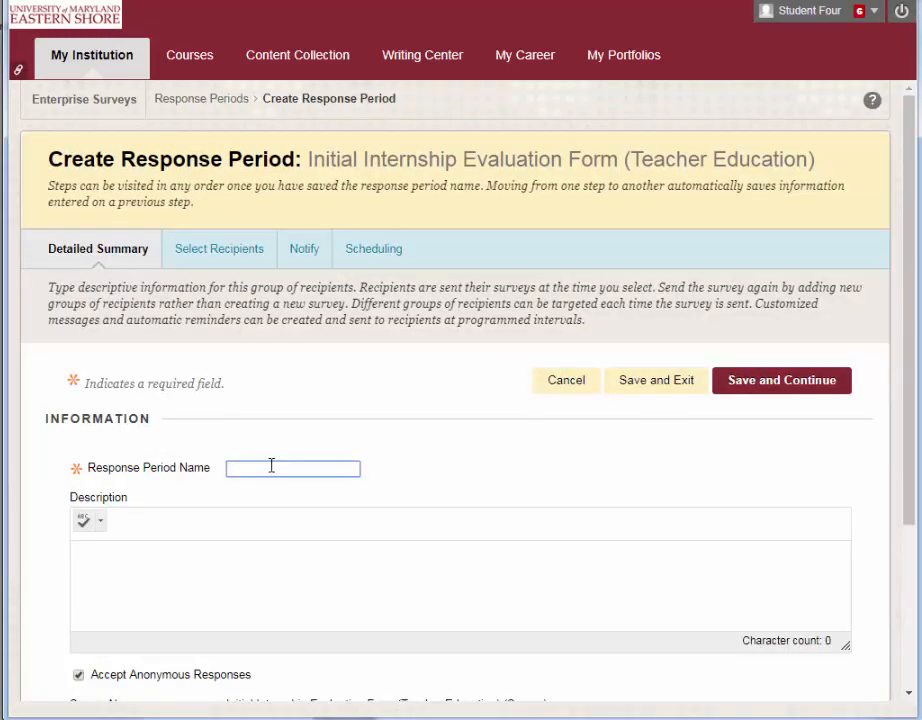
{"action": "type", "text": "Fall 17 Students"}
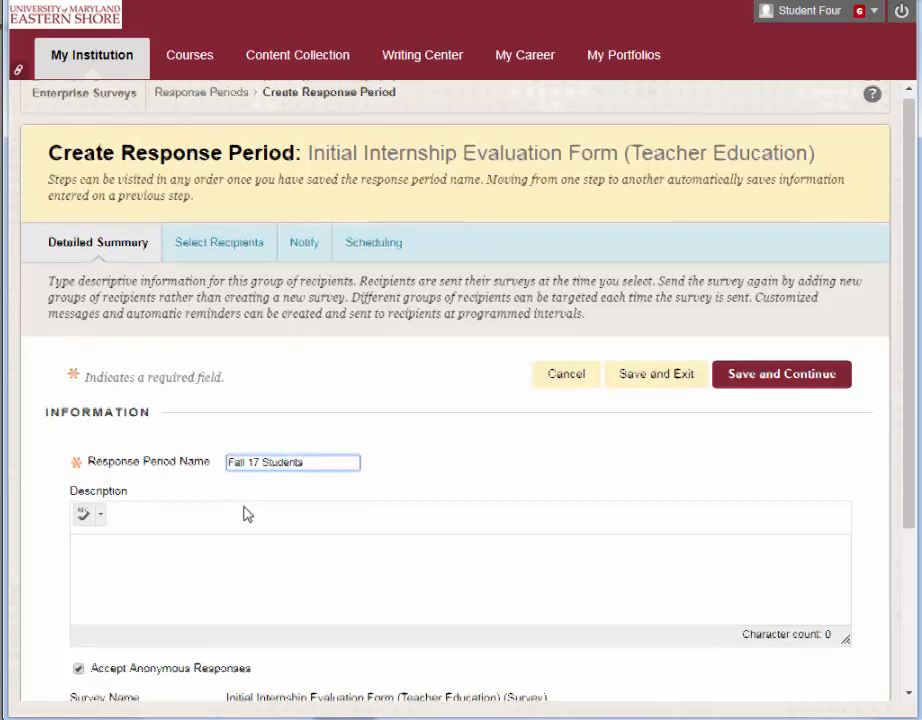
{"action": "scroll", "coordinate": [270, 460], "scroll_direction": "down", "scroll_amount": 1}
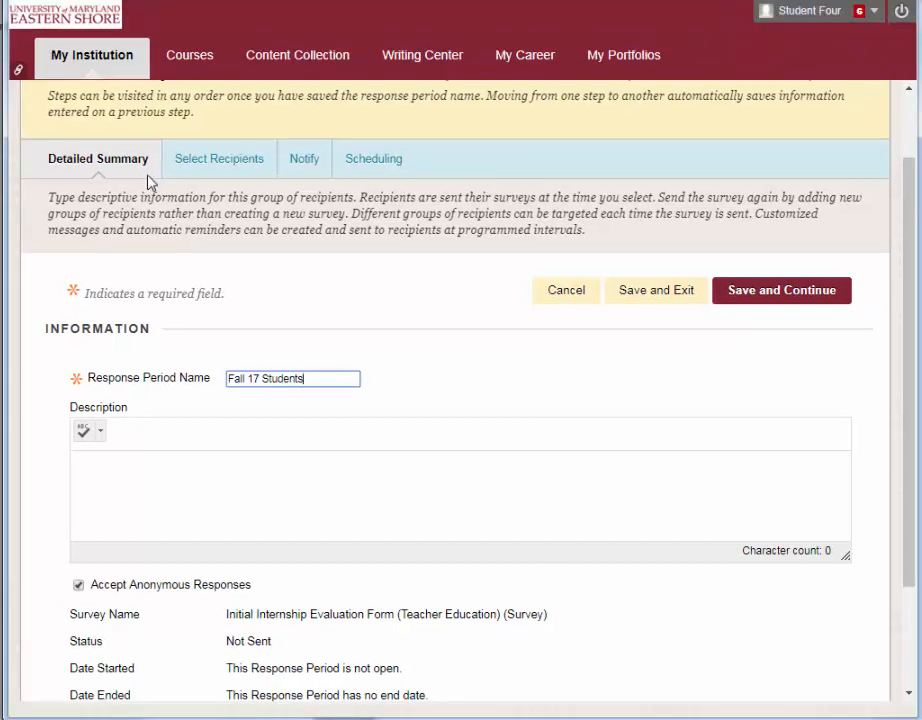
{"action": "scroll", "coordinate": [140, 172], "scroll_direction": "up", "scroll_amount": 2}
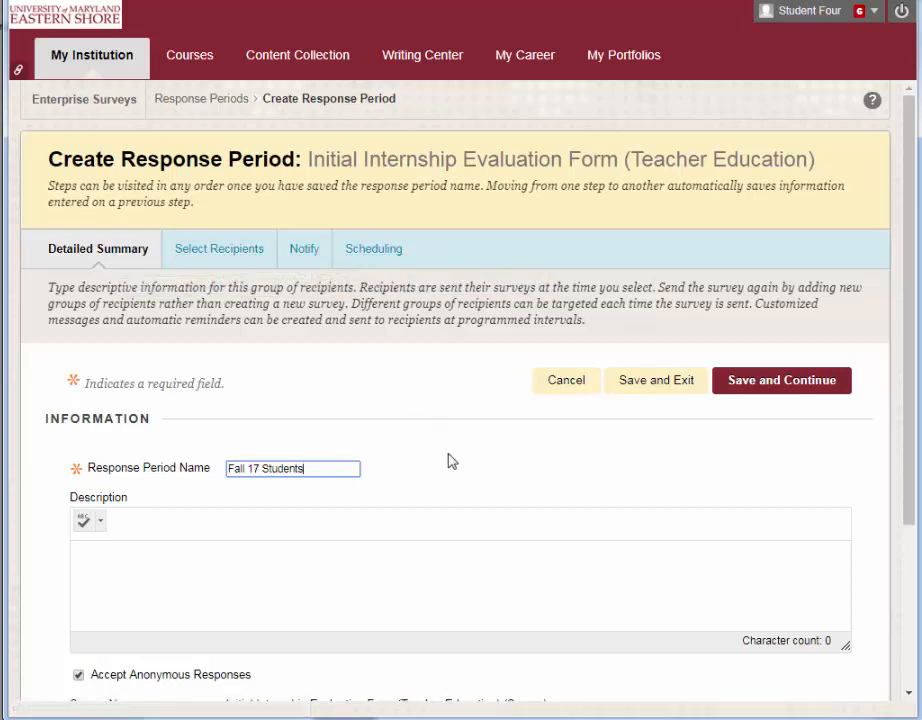
{"action": "scroll", "coordinate": [450, 457], "scroll_direction": "down", "scroll_amount": 3}
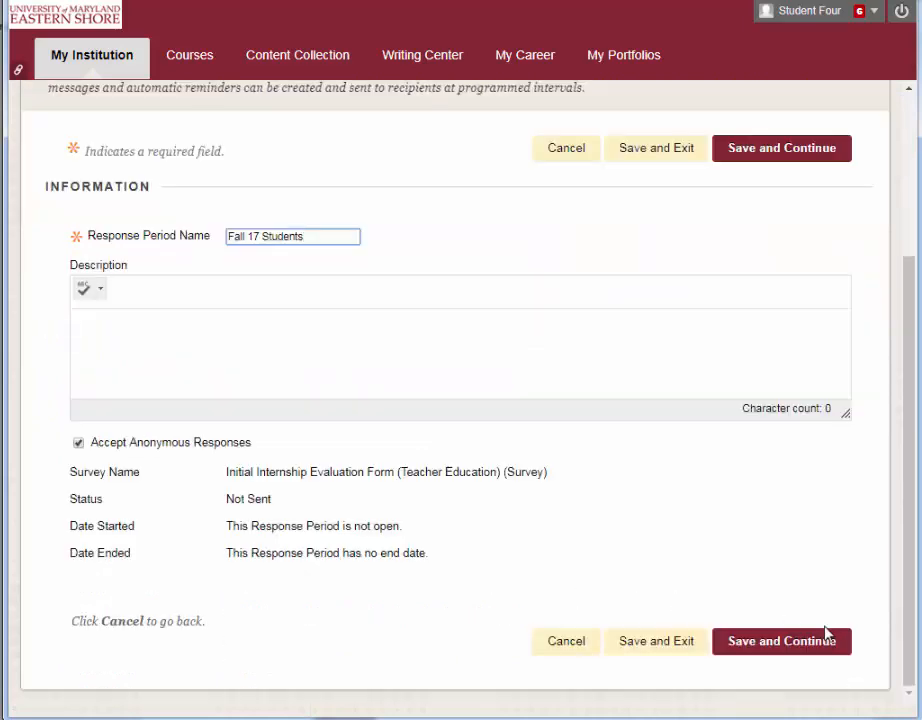
{"action": "left_click", "coordinate": [765, 652]}
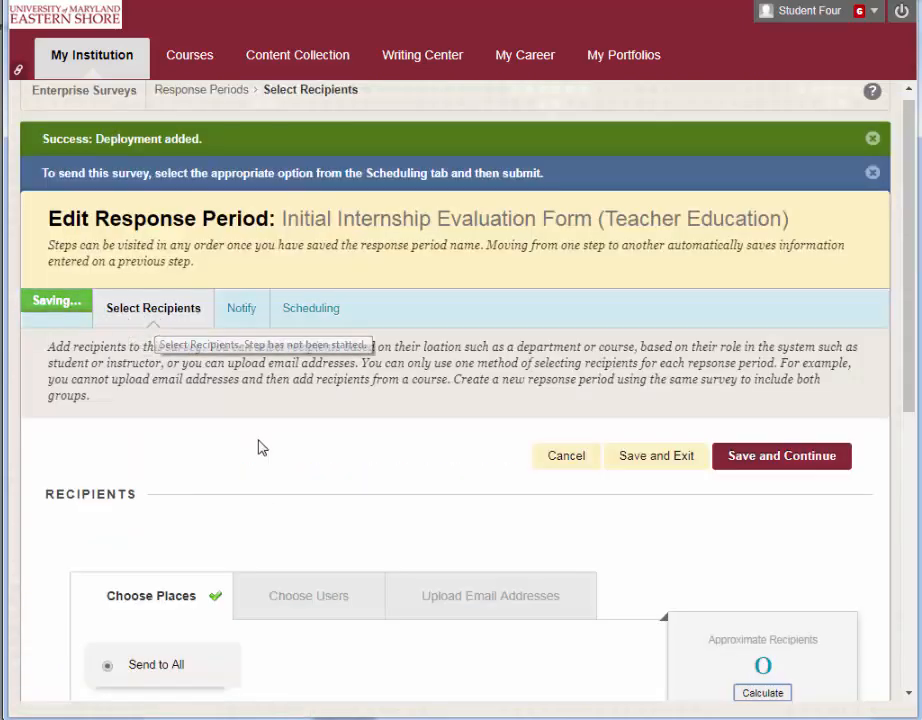
- Upload the Survey Email List file as recipient email addresses, calculate the recipients, and save the recipients
{"action": "scroll", "coordinate": [259, 445], "scroll_direction": "down", "scroll_amount": 4}
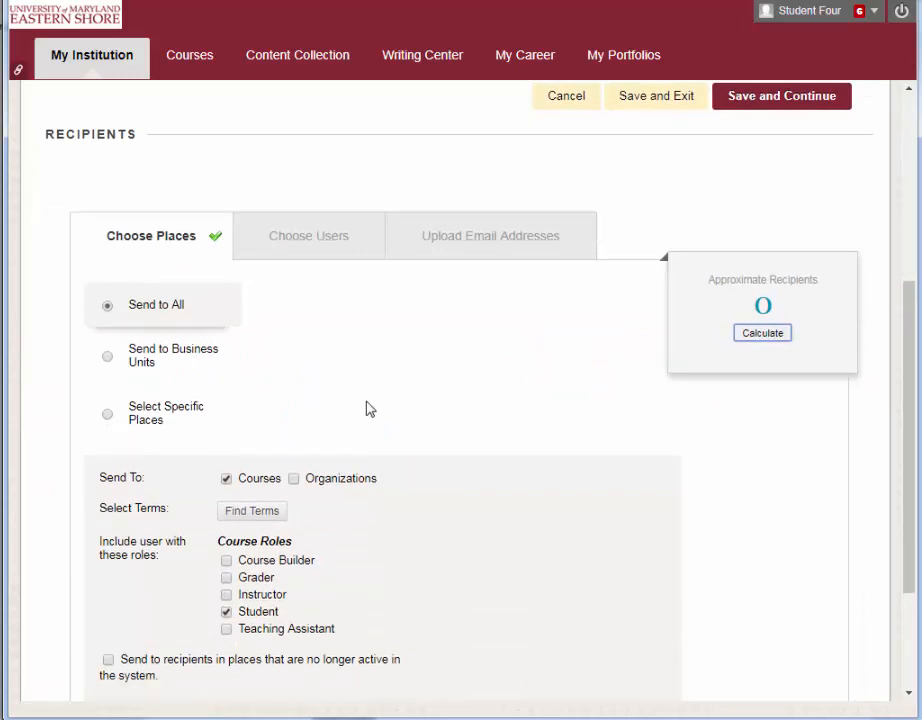
{"action": "left_click", "coordinate": [479, 238]}
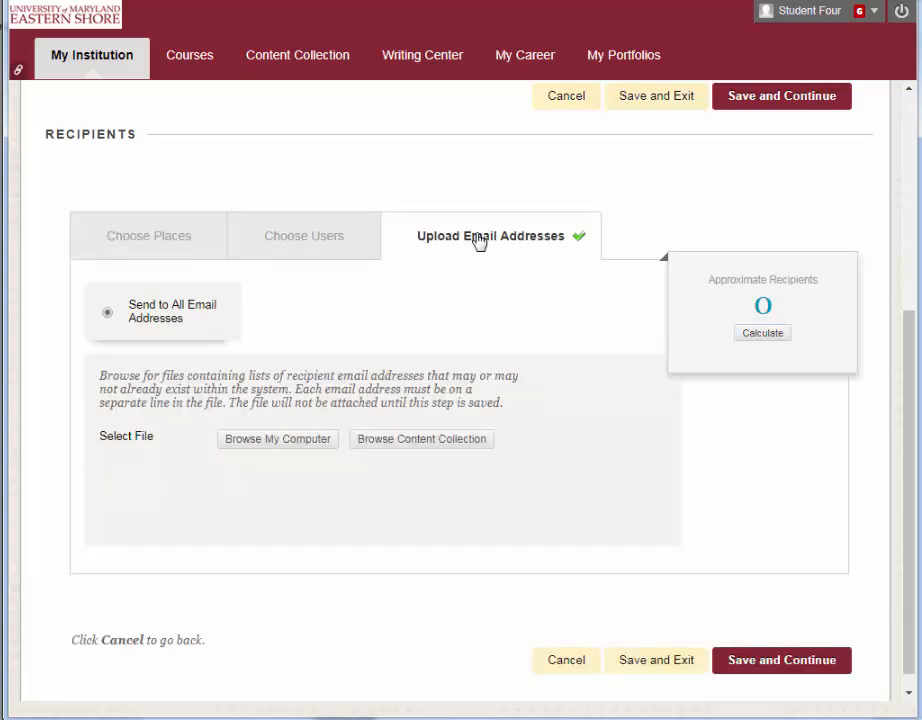
{"action": "left_click", "coordinate": [272, 440]}
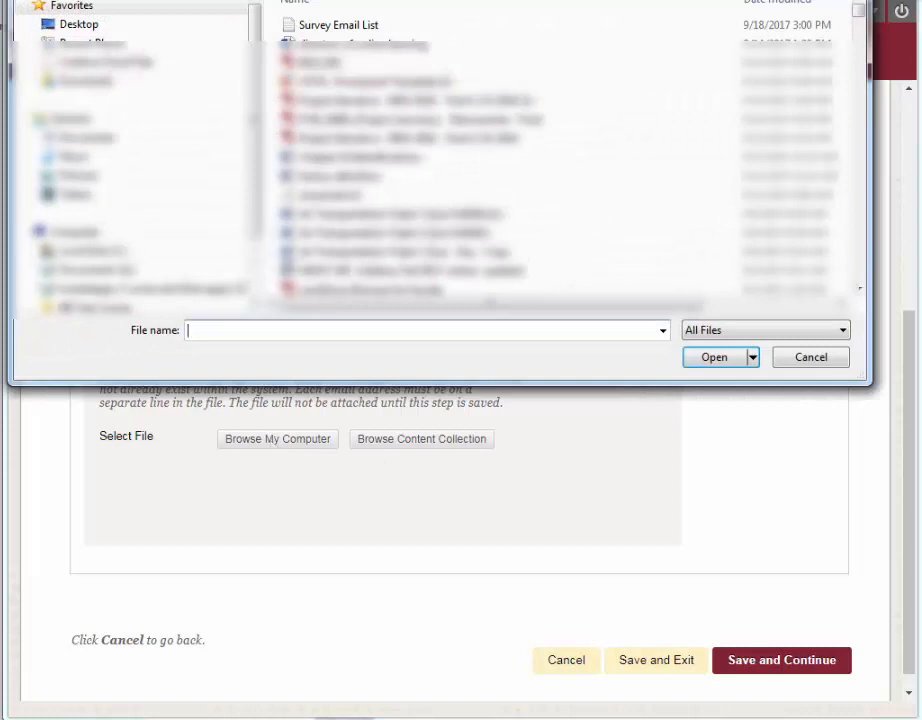
{"action": "double_click", "coordinate": [338, 26]}
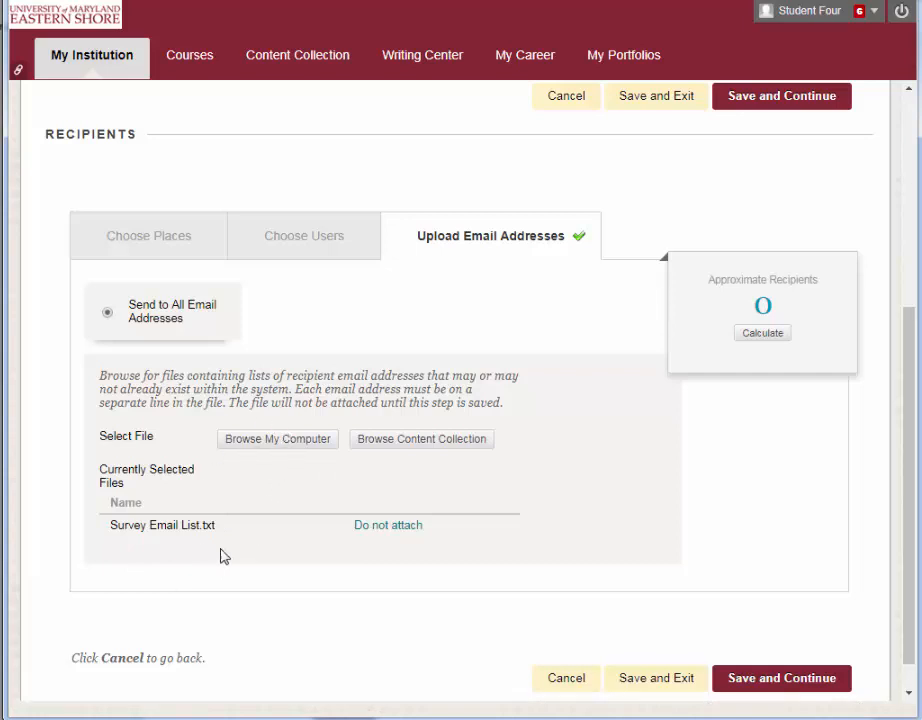
{"action": "left_click", "coordinate": [757, 334]}
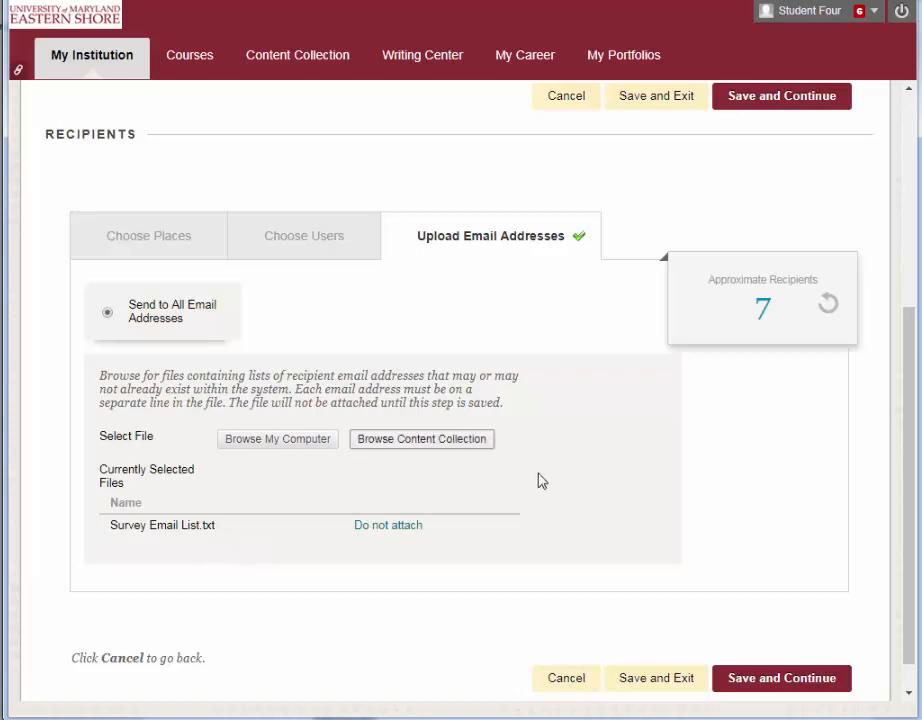
{"action": "left_click", "coordinate": [776, 690]}
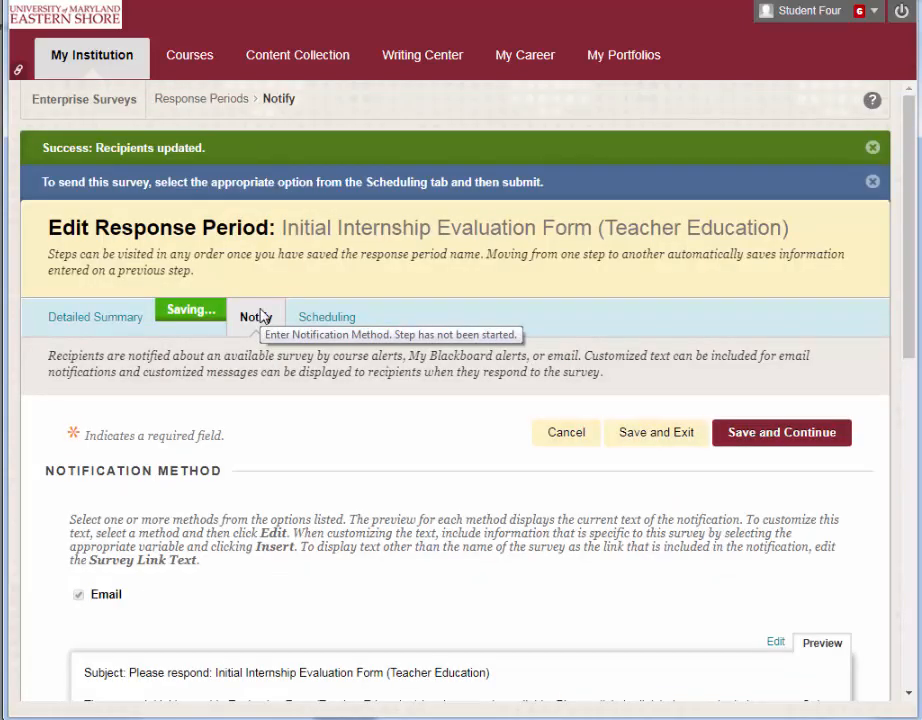
- Open the email notification text for editing, review the message, and return to its preview
{"action": "scroll", "coordinate": [323, 433], "scroll_direction": "down", "scroll_amount": 3}
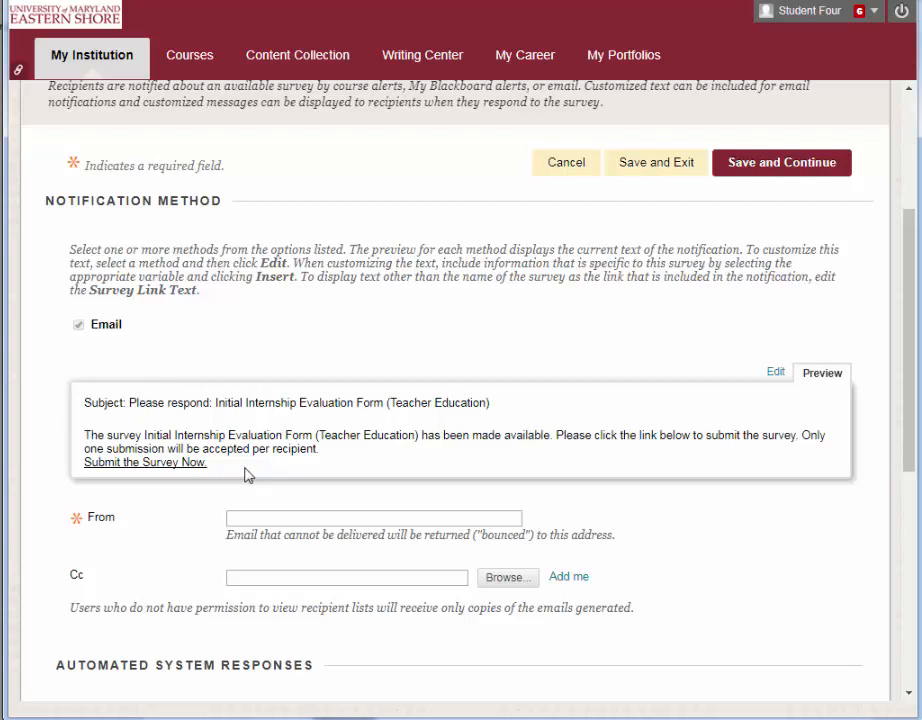
{"action": "left_click", "coordinate": [776, 373]}
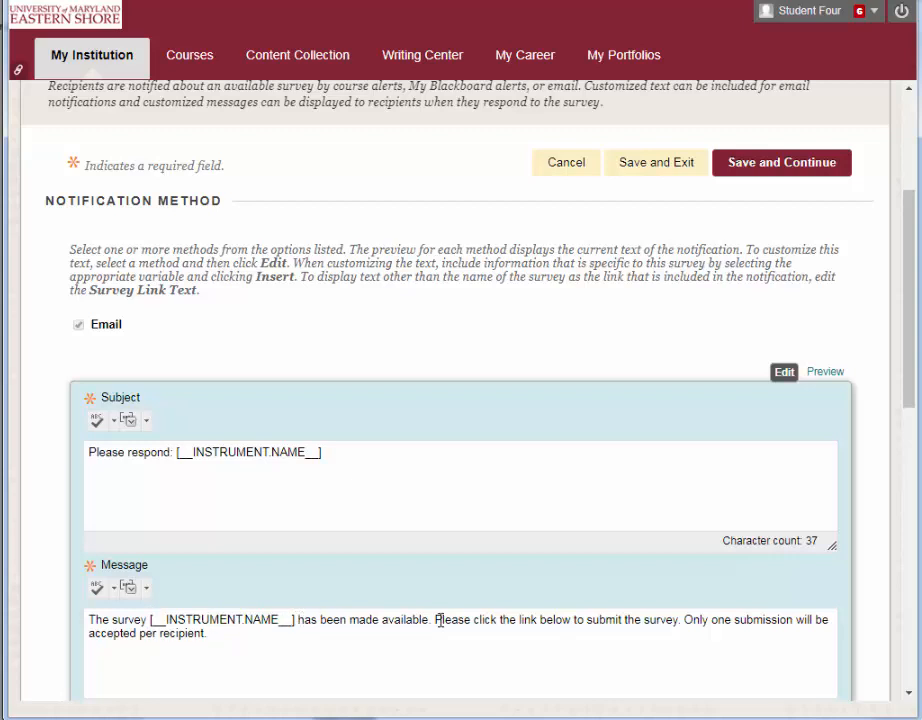
{"action": "left_click_drag", "start_coordinate": [438, 619], "coordinate": [496, 642]}
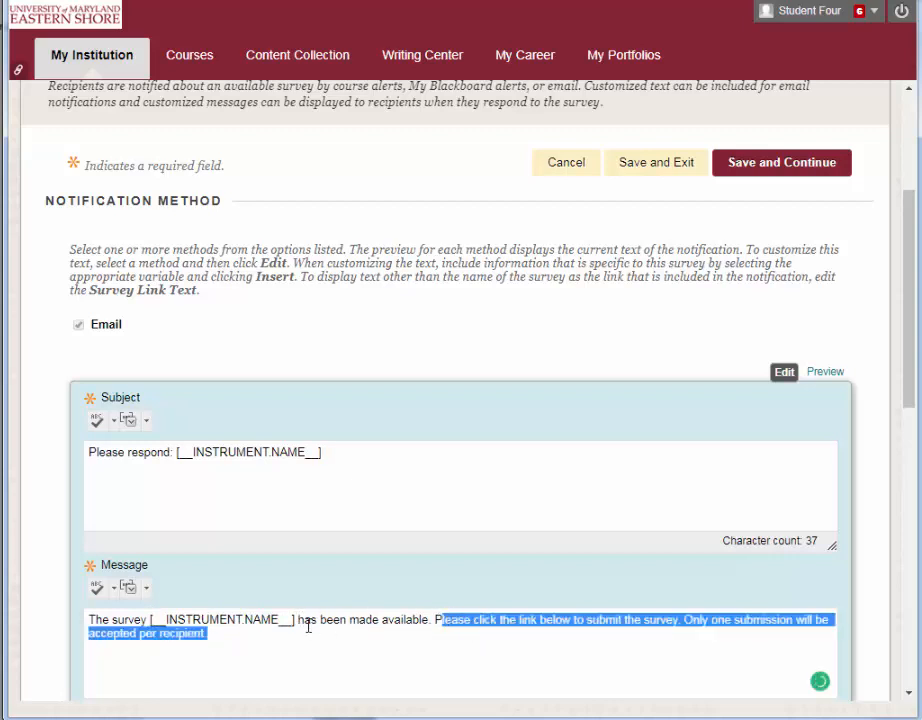
{"action": "left_click_drag", "start_coordinate": [304, 620], "coordinate": [492, 628]}
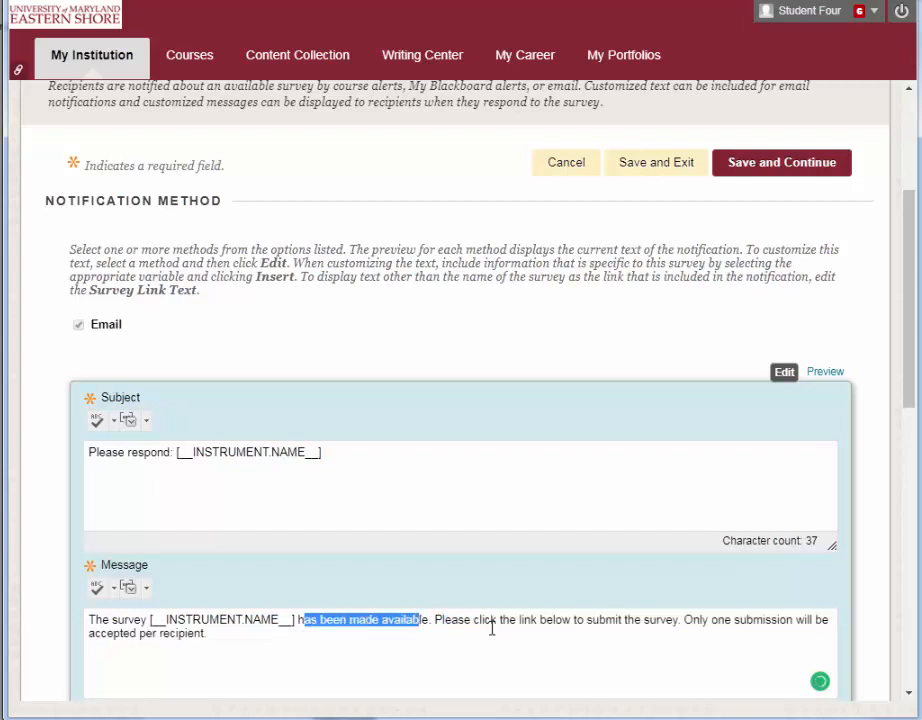
{"action": "scroll", "coordinate": [490, 628], "scroll_direction": "down", "scroll_amount": 1}
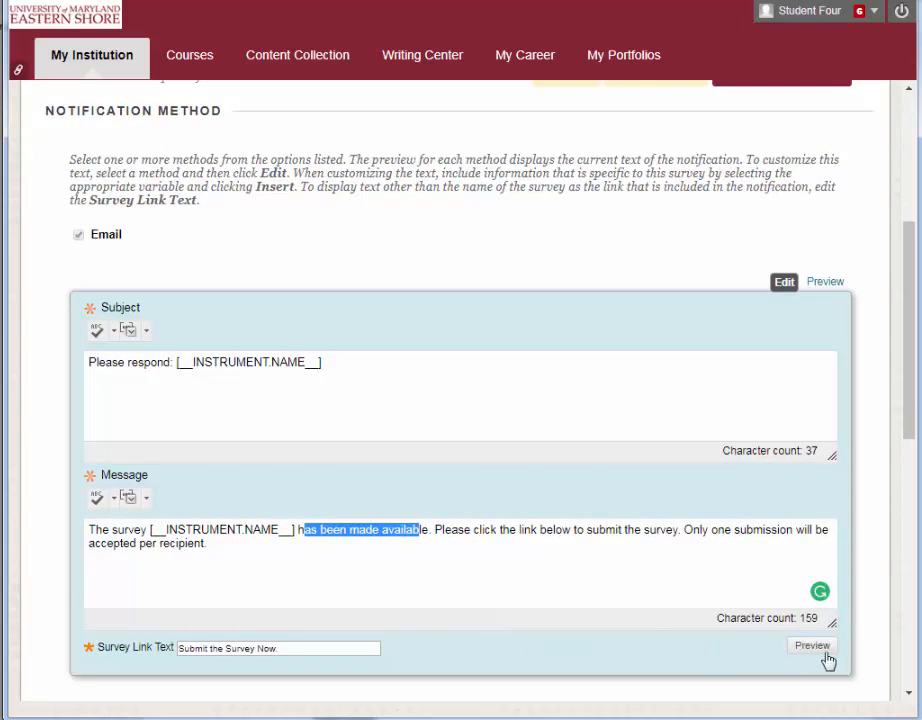
{"action": "left_click", "coordinate": [820, 281]}
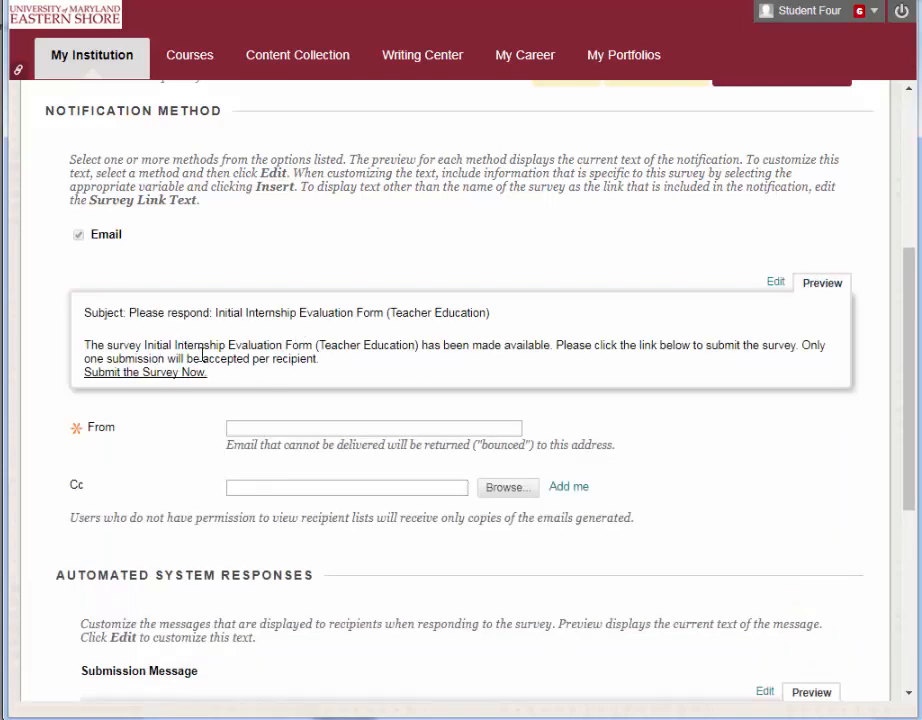
- Fill in the From field with the sender's e-mail address and save the notification settings
{"action": "left_click", "coordinate": [275, 430]}
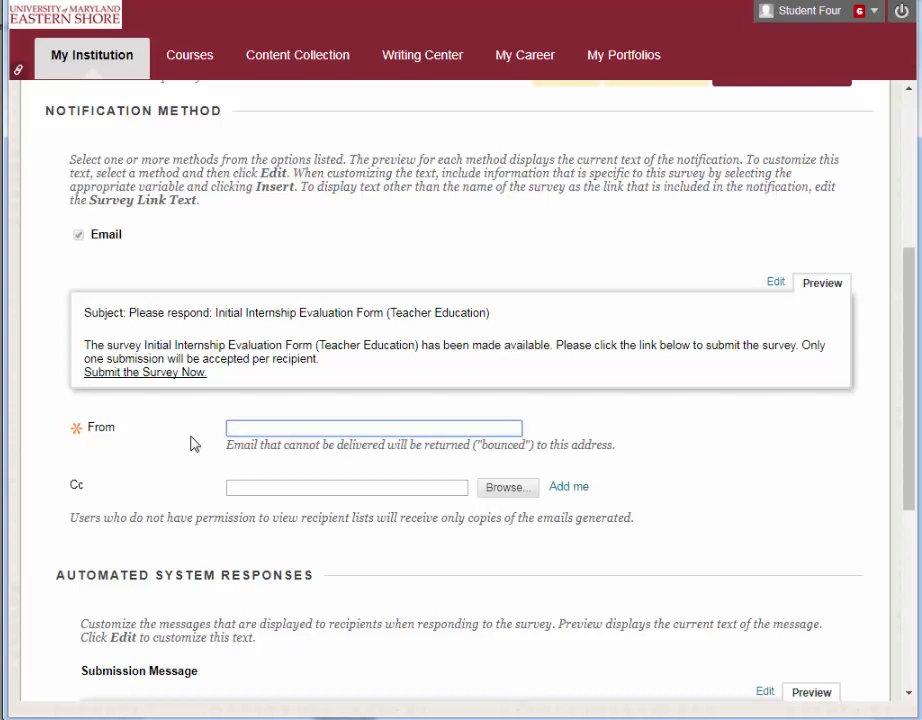
{"action": "type", "text": "stu"}
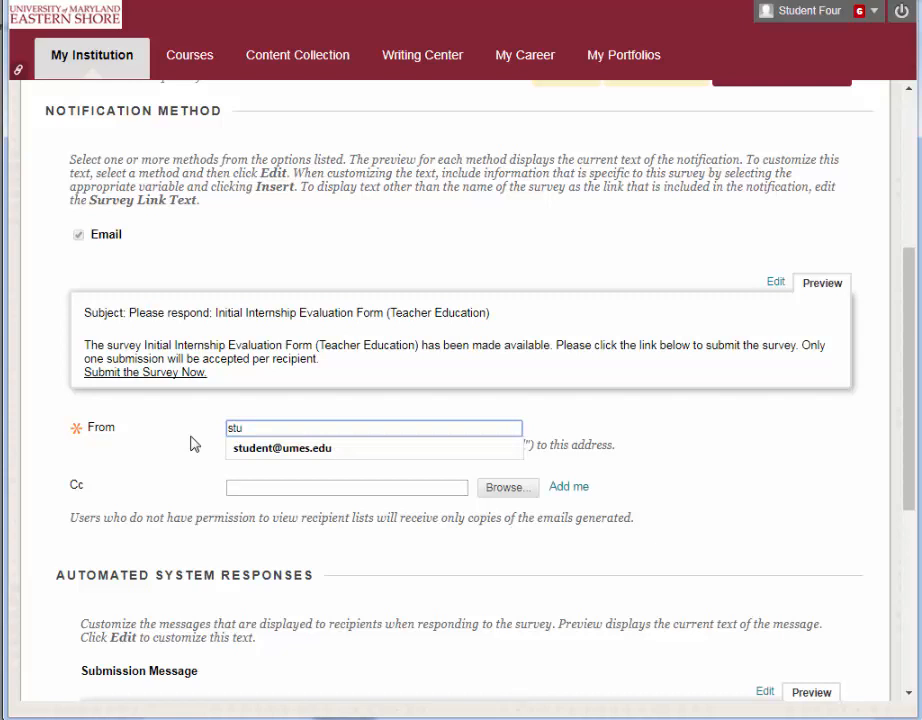
{"action": "left_click", "coordinate": [262, 448]}
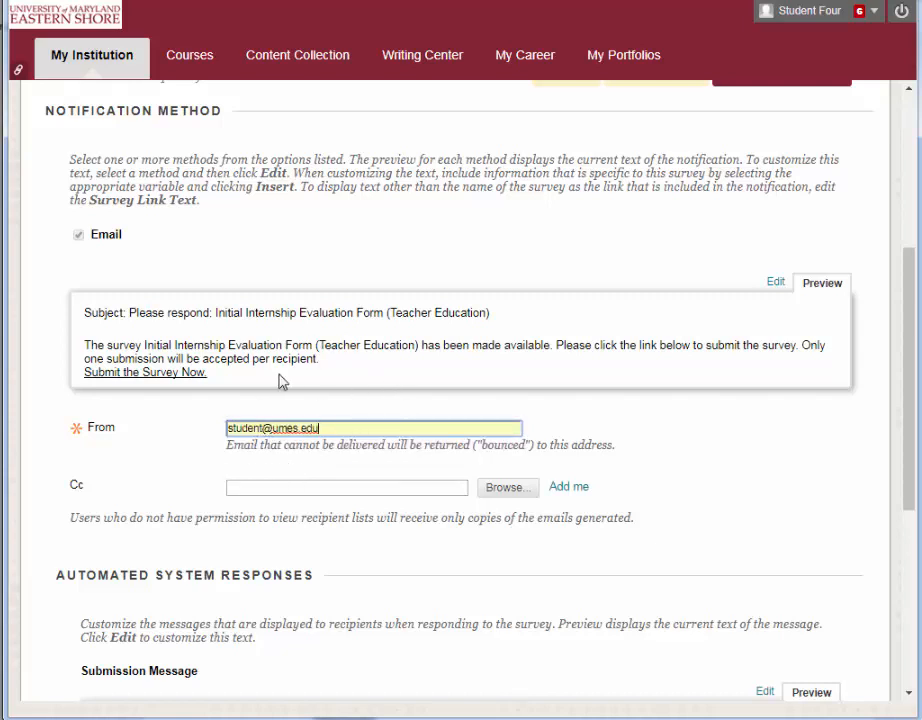
{"action": "scroll", "coordinate": [262, 432], "scroll_direction": "down", "scroll_amount": 1}
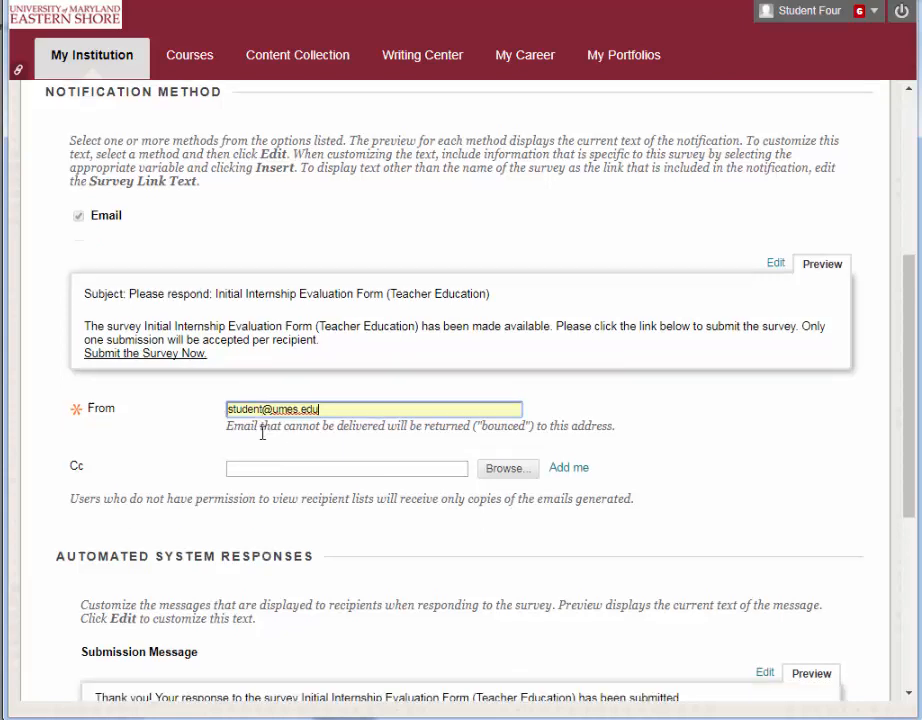
{"action": "scroll", "coordinate": [262, 432], "scroll_direction": "down", "scroll_amount": 4}
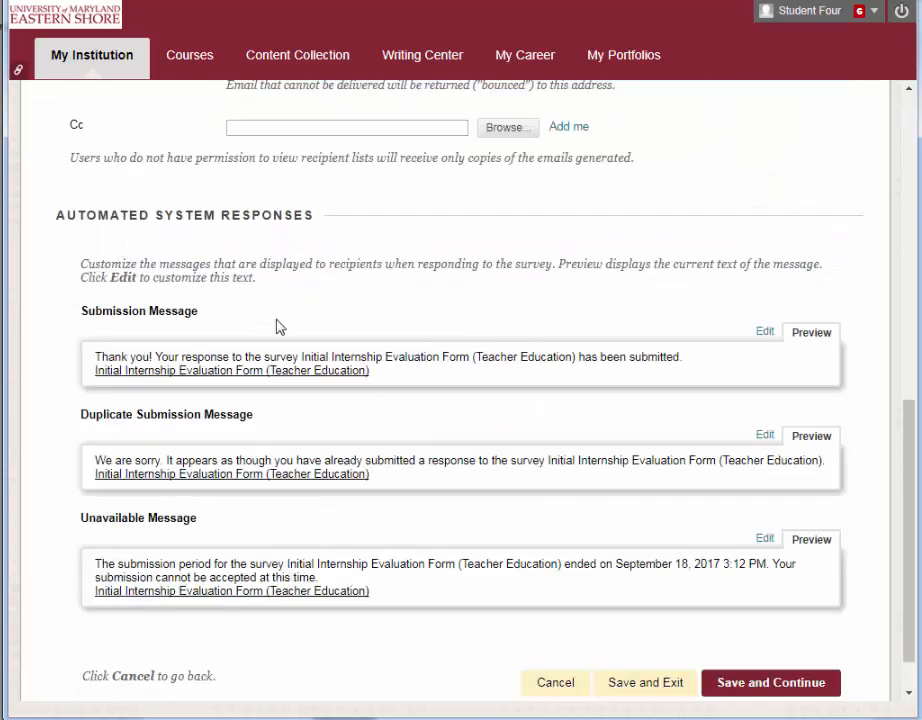
{"action": "scroll", "coordinate": [279, 327], "scroll_direction": "down", "scroll_amount": 1}
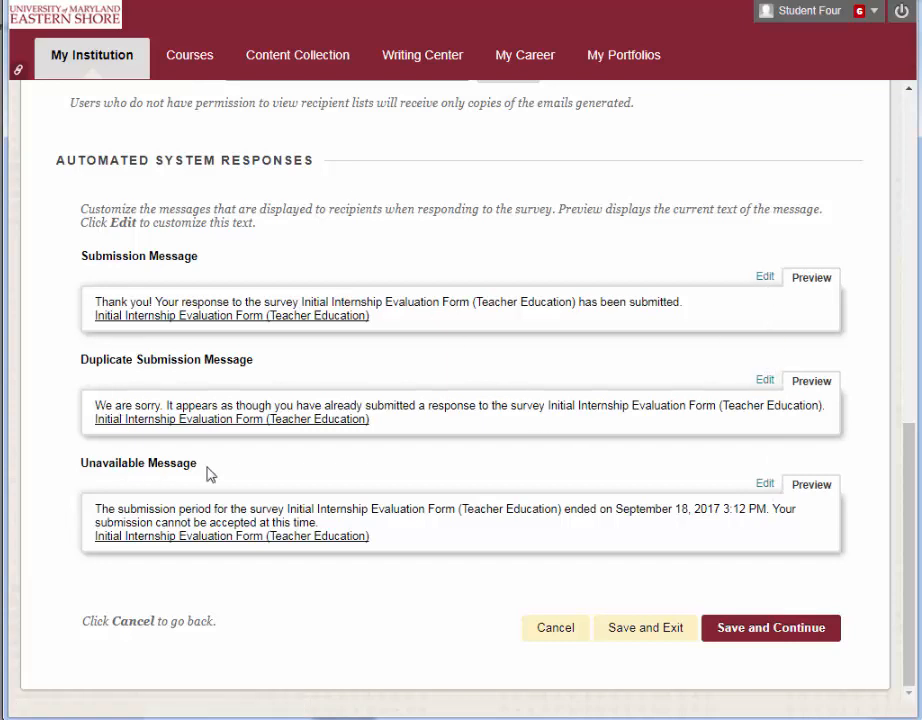
{"action": "left_click", "coordinate": [766, 634]}
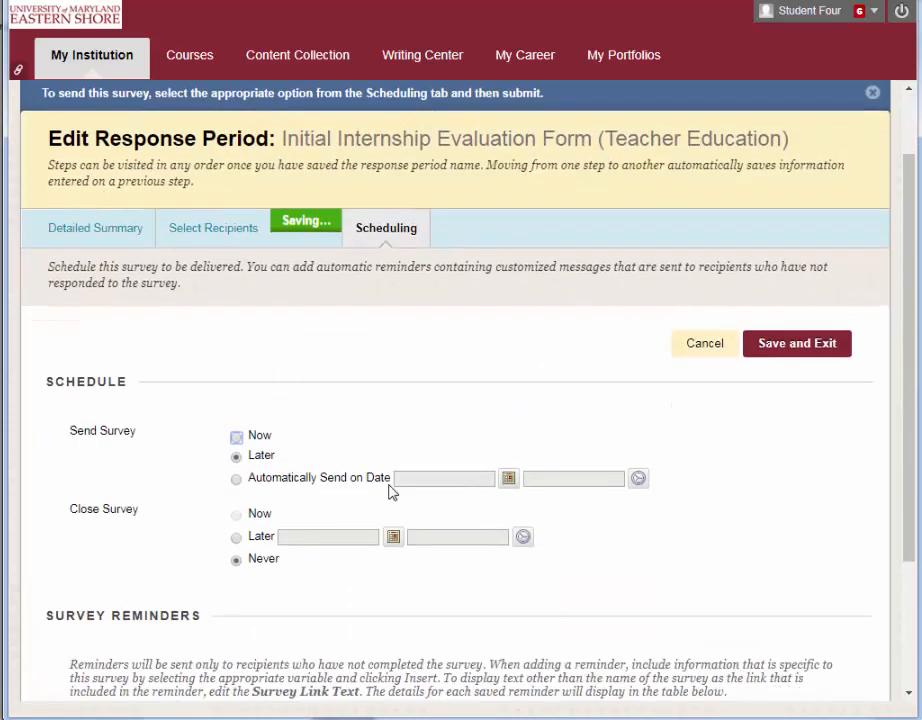
- Schedule the survey to be sent automatically on 09/20/2017
{"action": "scroll", "coordinate": [392, 492], "scroll_direction": "down", "scroll_amount": 2}
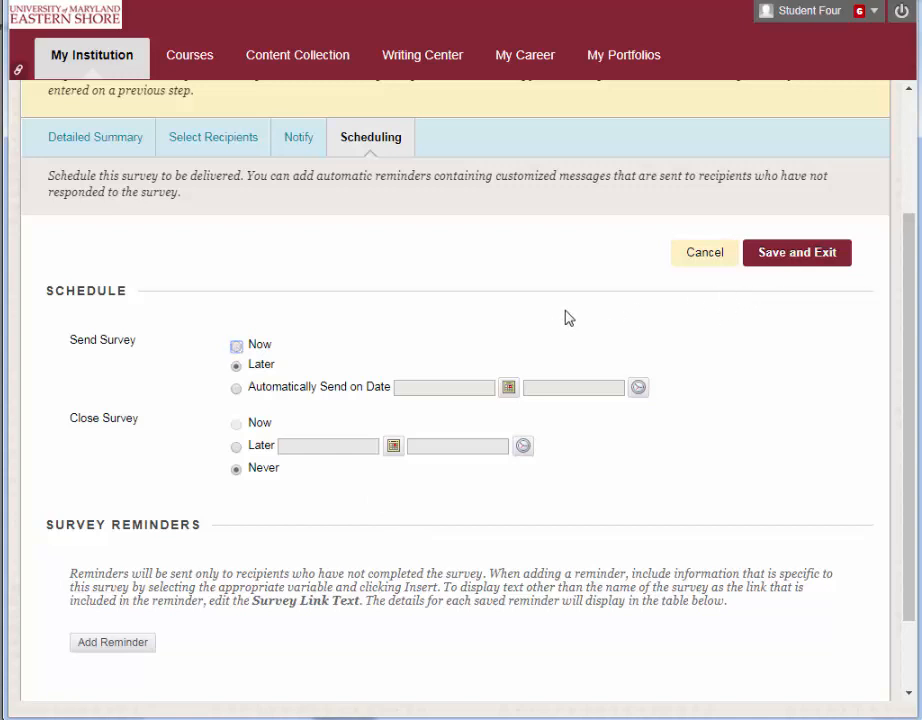
{"action": "left_click", "coordinate": [236, 389]}
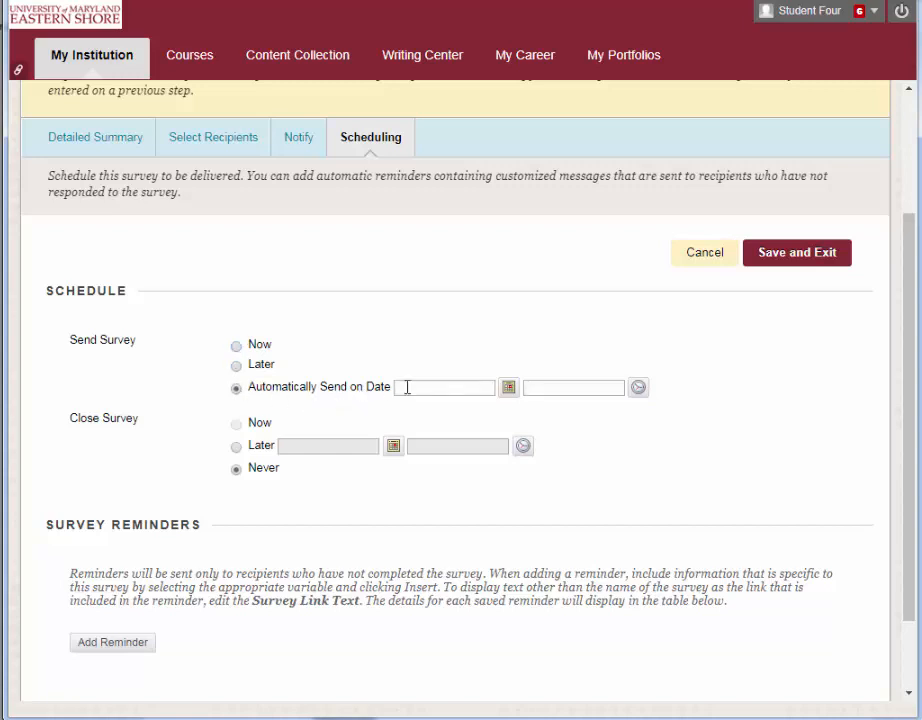
{"action": "left_click", "coordinate": [508, 388]}
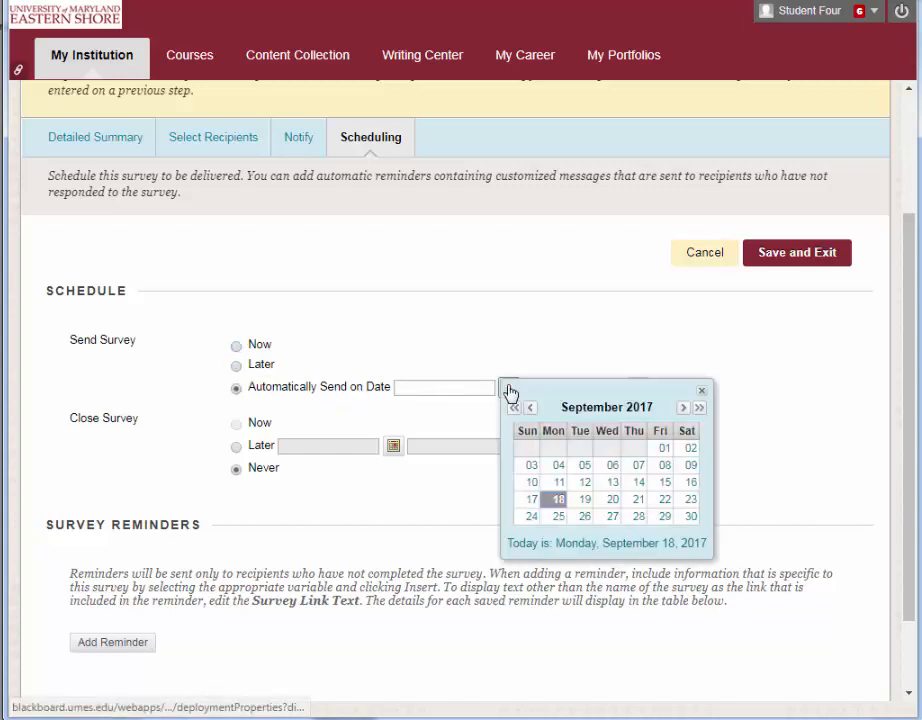
{"action": "left_click", "coordinate": [609, 501]}
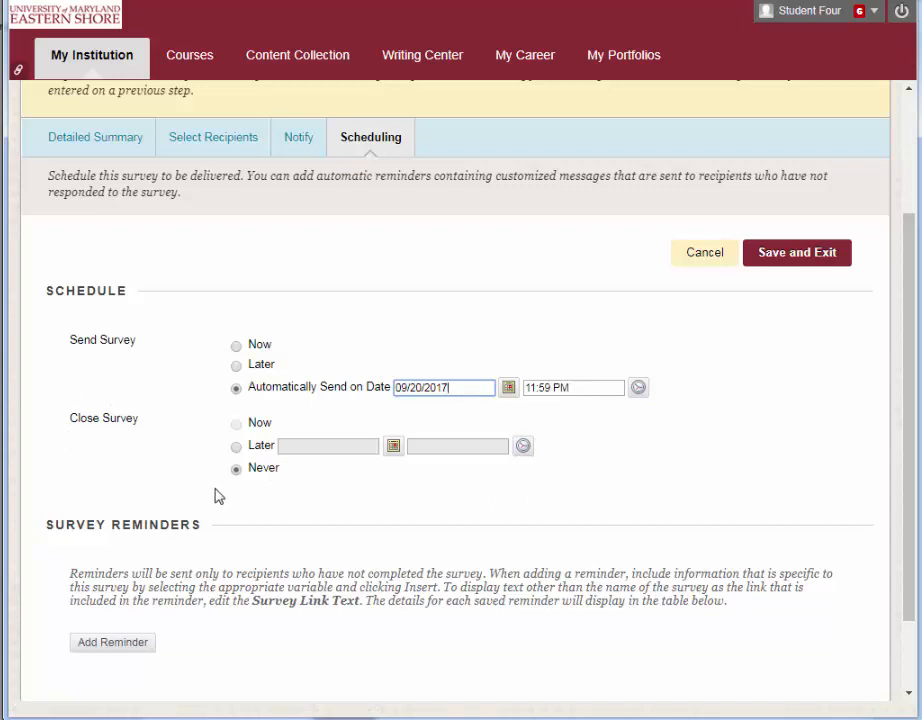
- Set the survey to close later, on 10/02/2017
{"action": "left_click", "coordinate": [236, 447]}
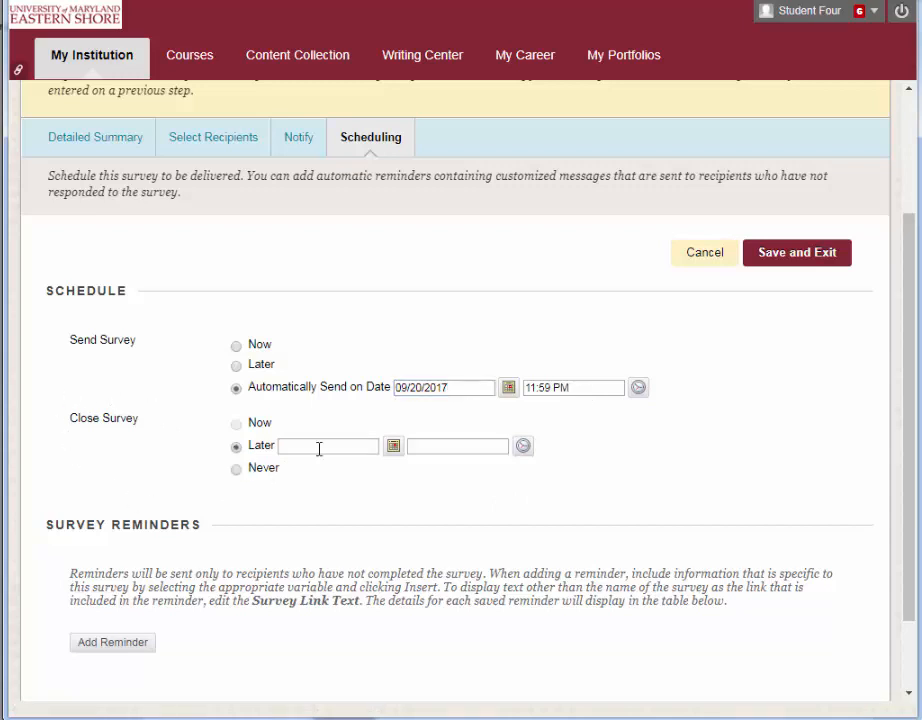
{"action": "left_click", "coordinate": [394, 447]}
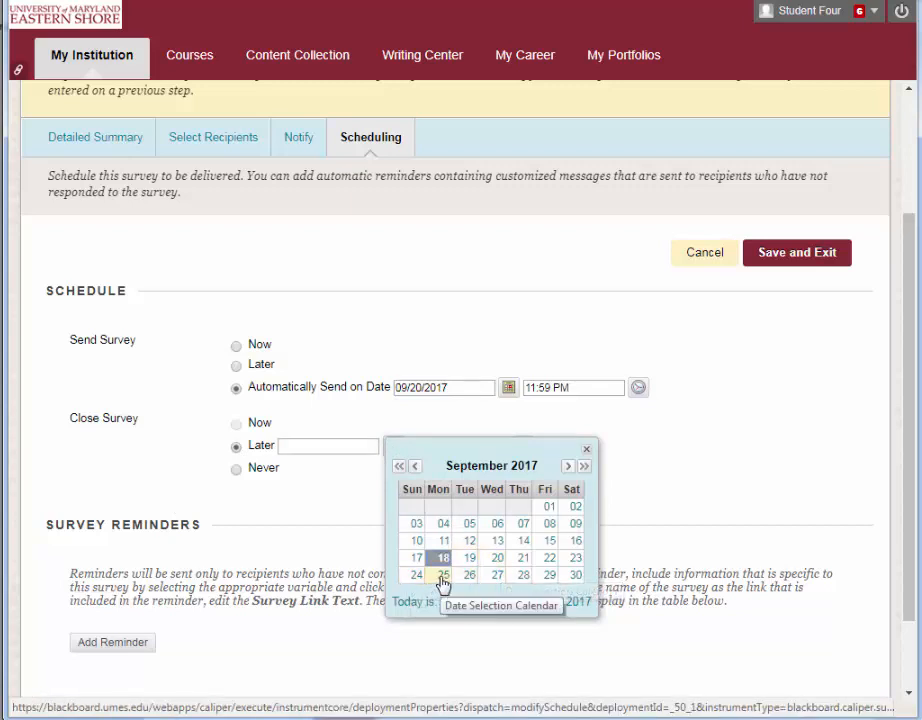
{"action": "left_click", "coordinate": [568, 467]}
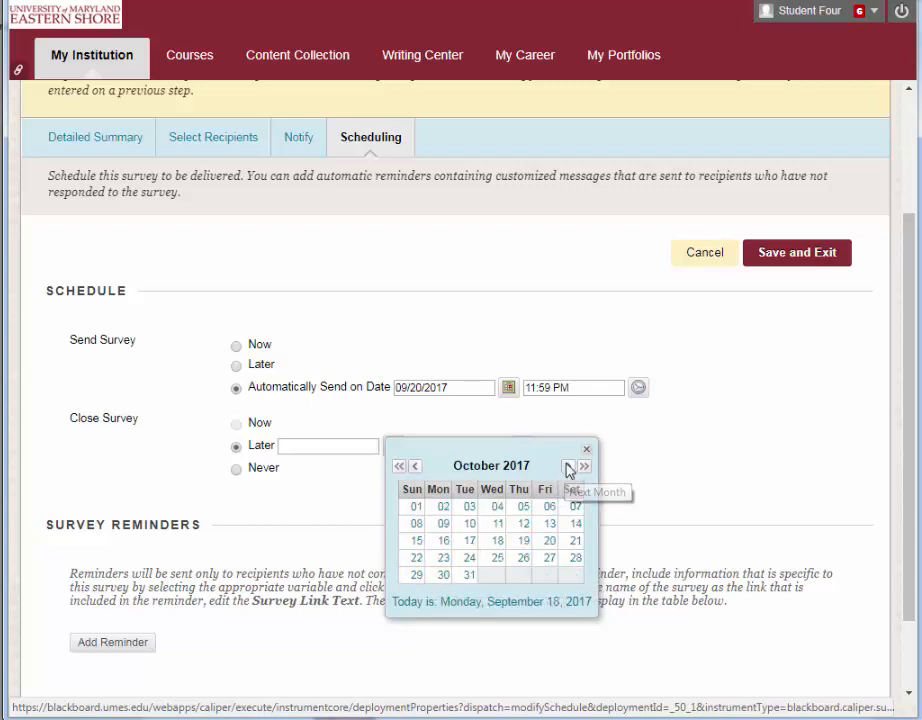
{"action": "left_click", "coordinate": [443, 506]}
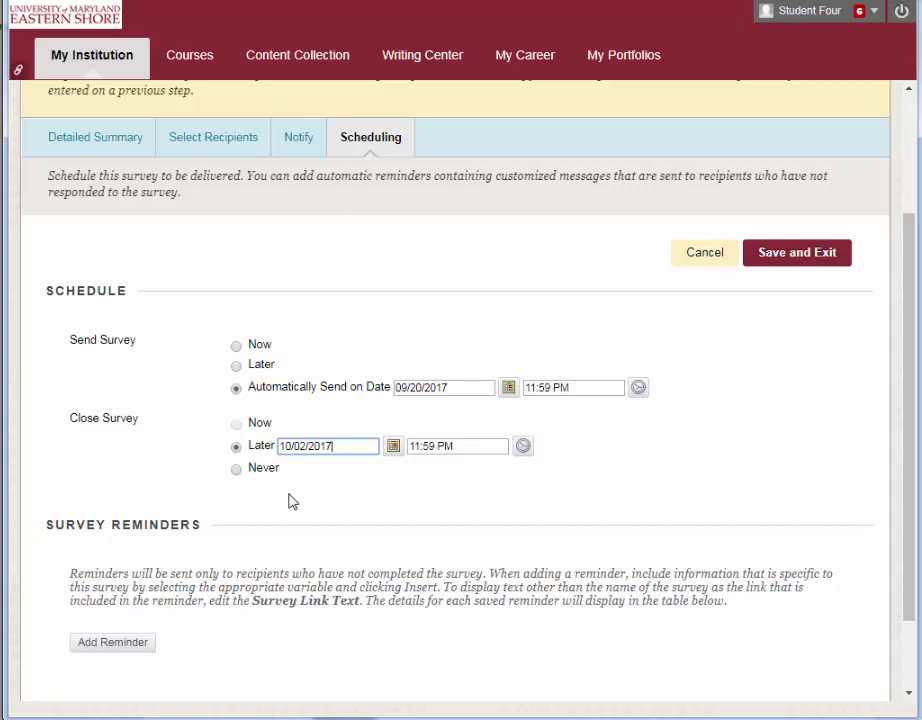
- Add a survey reminder on the specific date 09/23/2017, repeating every 12 hours
{"action": "scroll", "coordinate": [291, 501], "scroll_direction": "down", "scroll_amount": 2}
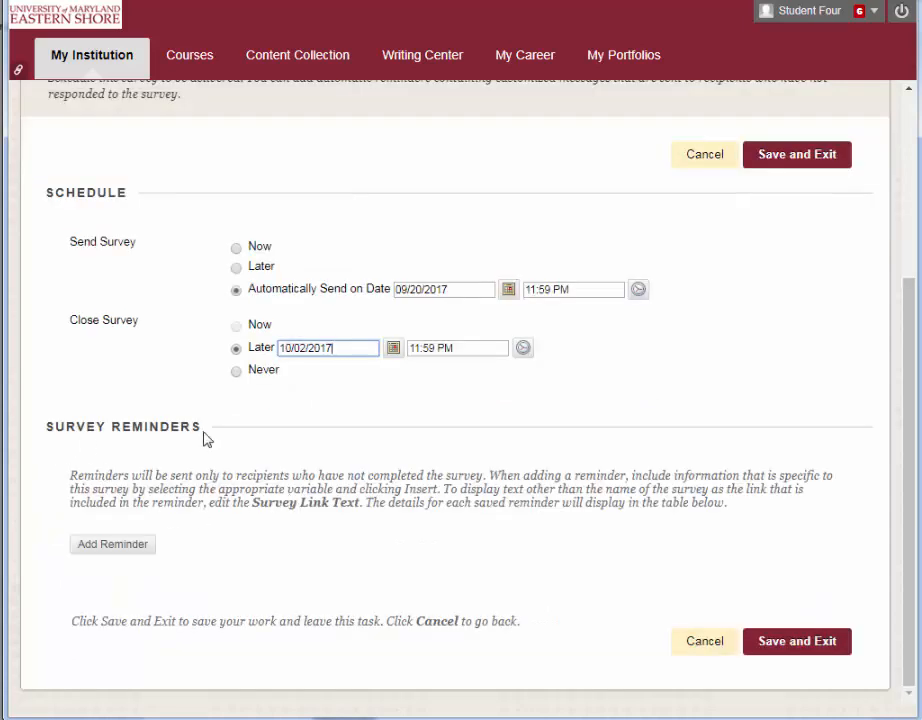
{"action": "left_click", "coordinate": [104, 546]}
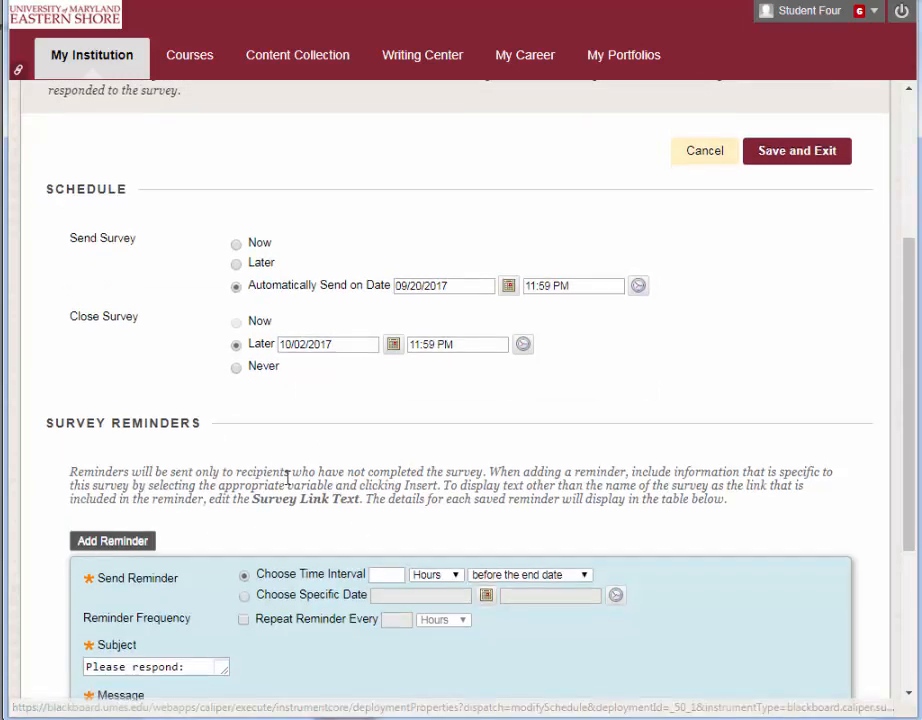
{"action": "scroll", "coordinate": [287, 478], "scroll_direction": "down", "scroll_amount": 5}
{"action": "scroll", "coordinate": [287, 480], "scroll_direction": "down", "scroll_amount": 4}
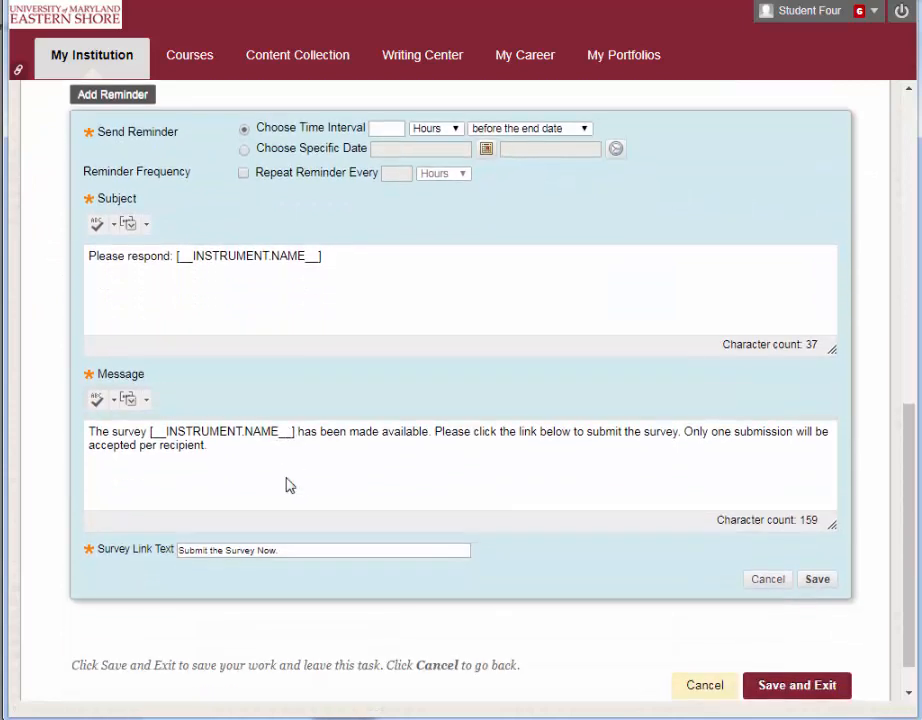
{"action": "scroll", "coordinate": [287, 478], "scroll_direction": "up", "scroll_amount": 2}
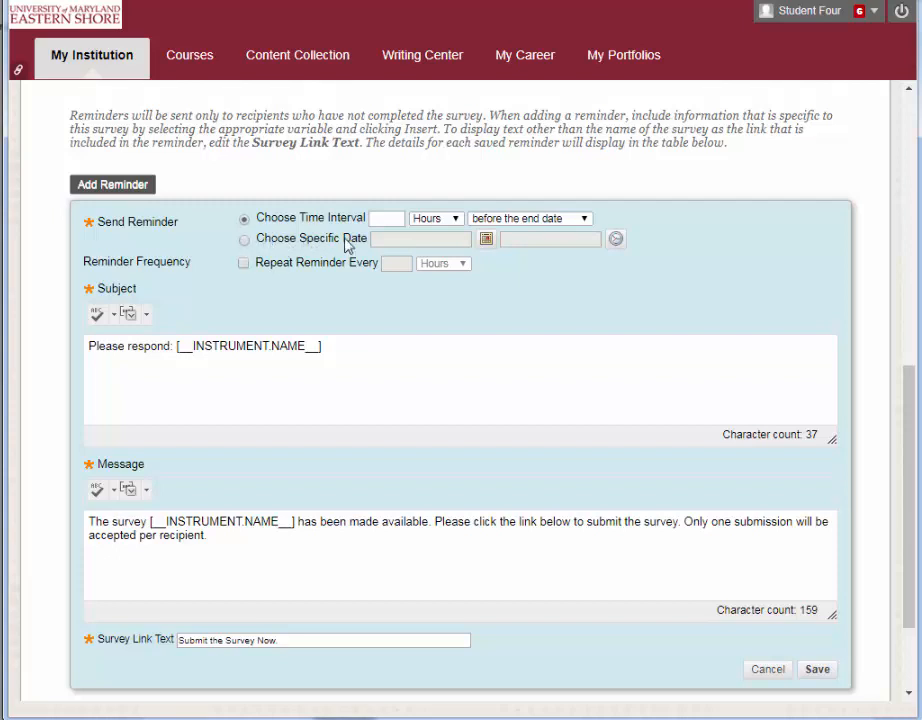
{"action": "left_click", "coordinate": [244, 241]}
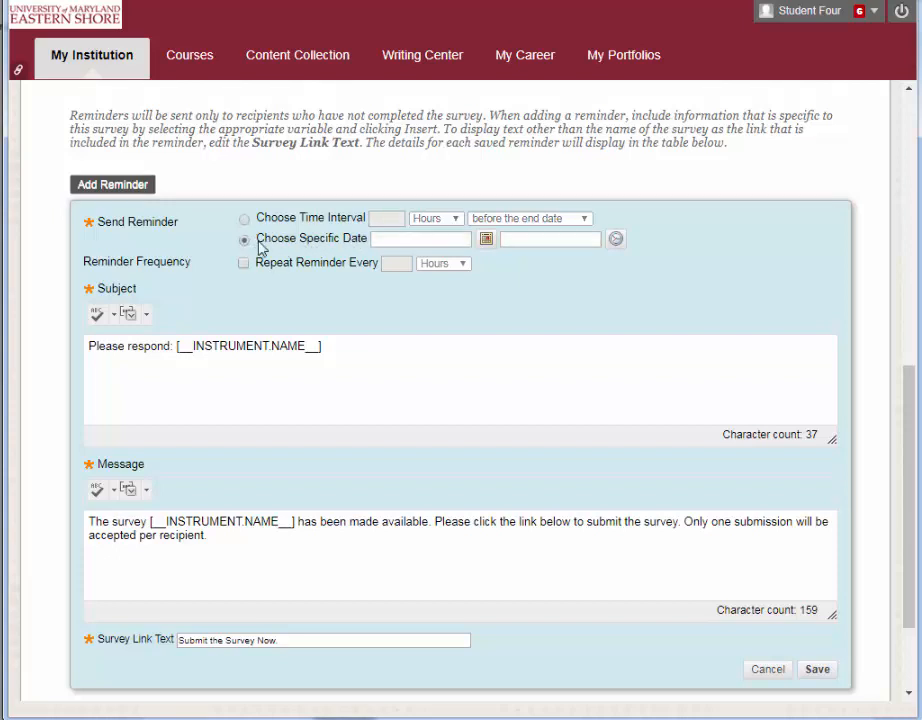
{"action": "left_click", "coordinate": [381, 241]}
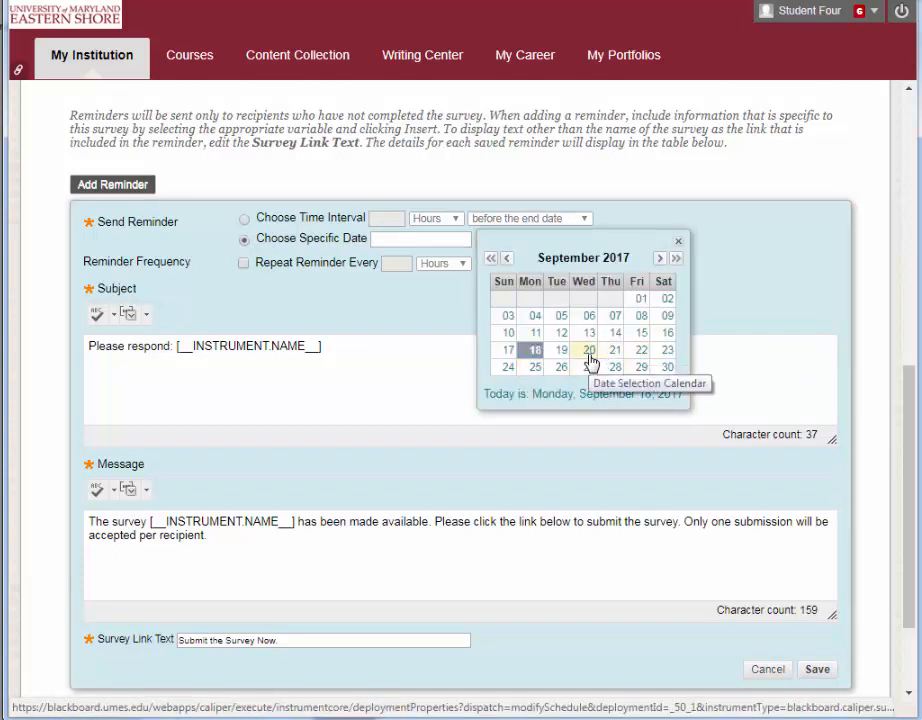
{"action": "left_click", "coordinate": [665, 352]}
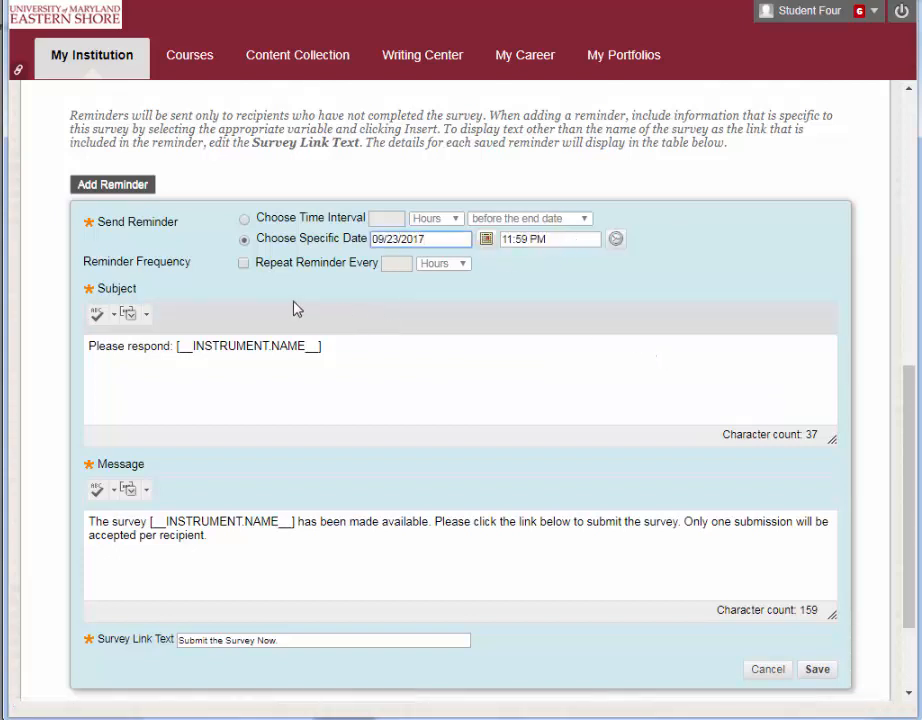
{"action": "left_click", "coordinate": [244, 264]}
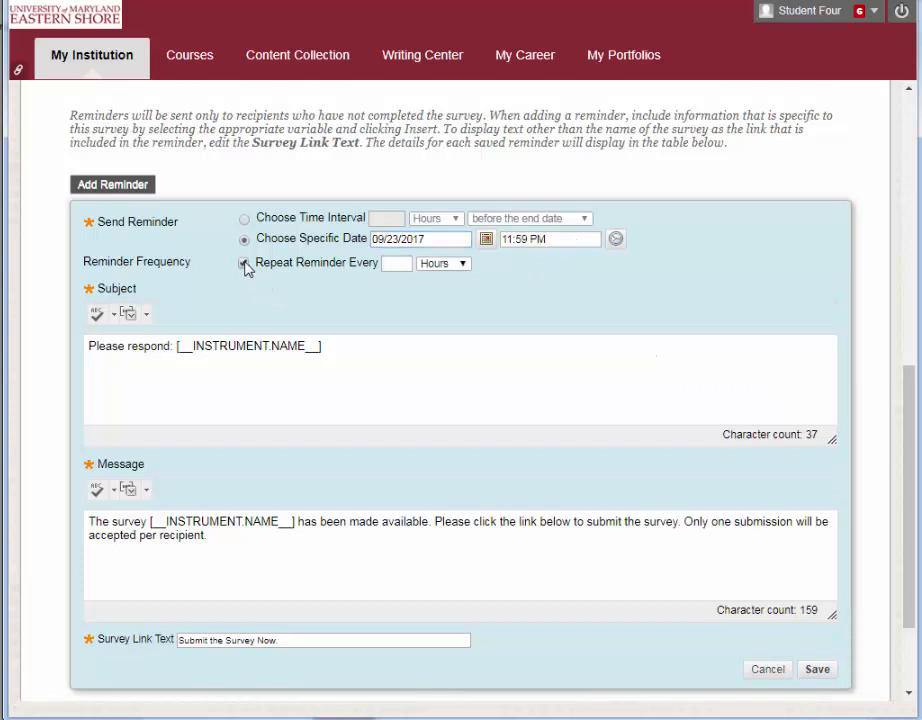
{"action": "left_click", "coordinate": [395, 264]}
{"action": "type", "text": "12"}
- Append "-dealine approching" to the reminder's subject and save the reminder
{"action": "left_click", "coordinate": [335, 346]}
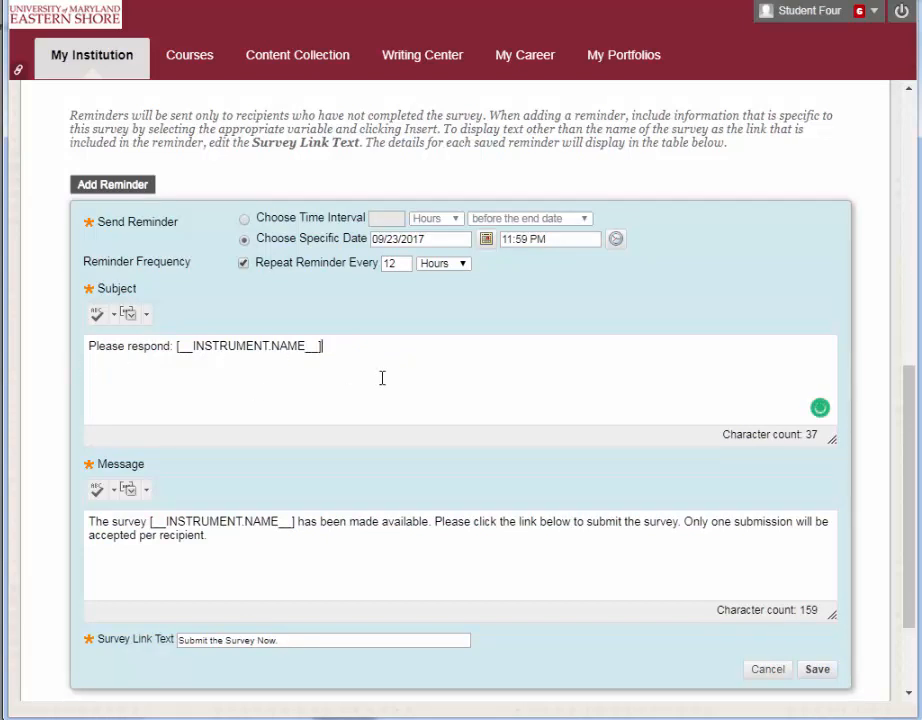
{"action": "type", "text": "-dealin"}
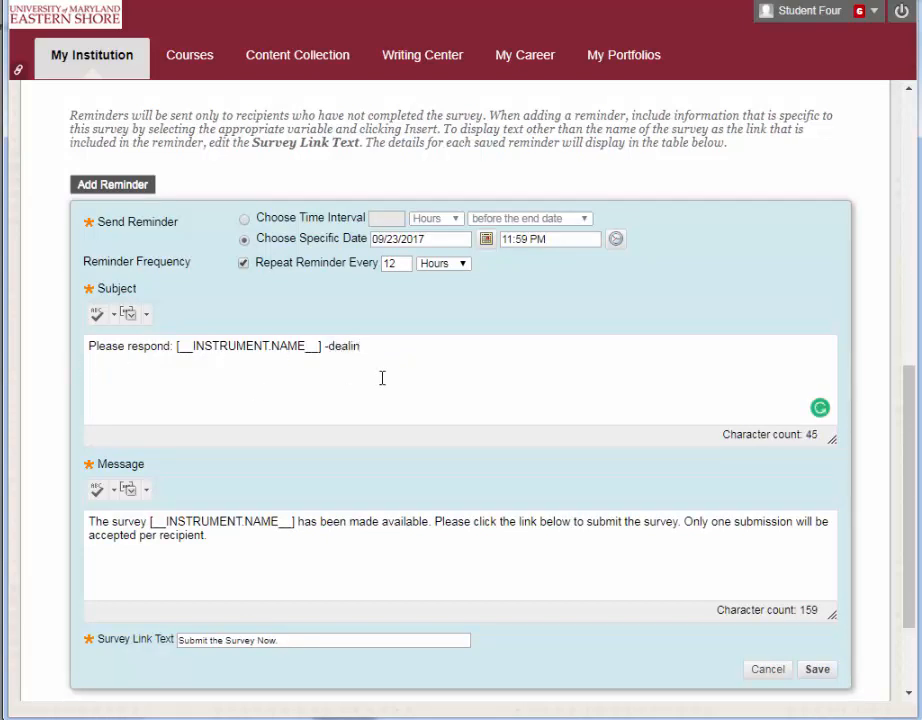
{"action": "type", "text": "e approching"}
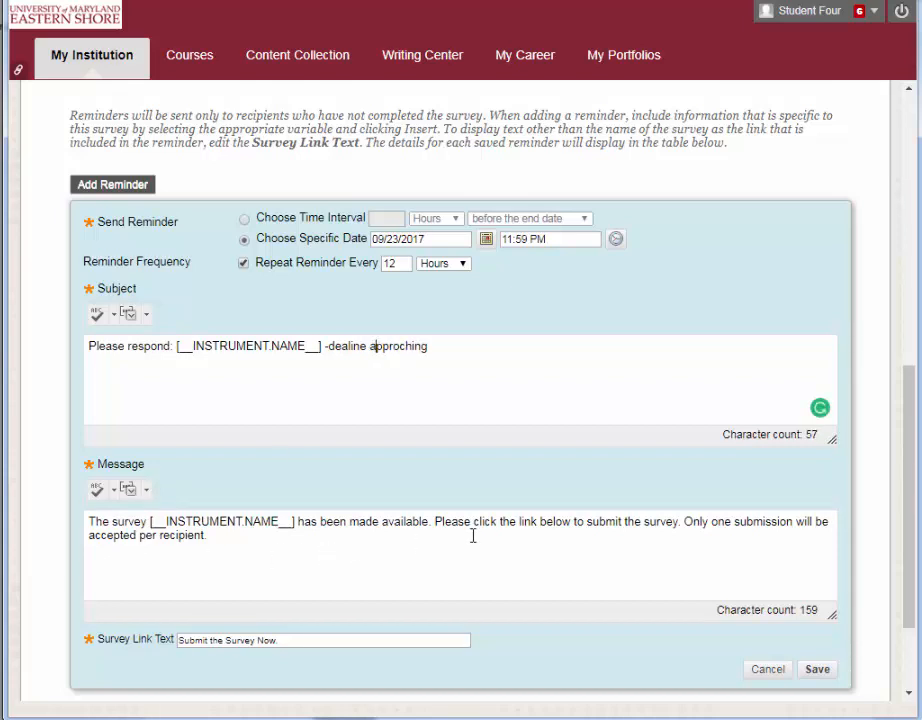
{"action": "left_click", "coordinate": [817, 669]}
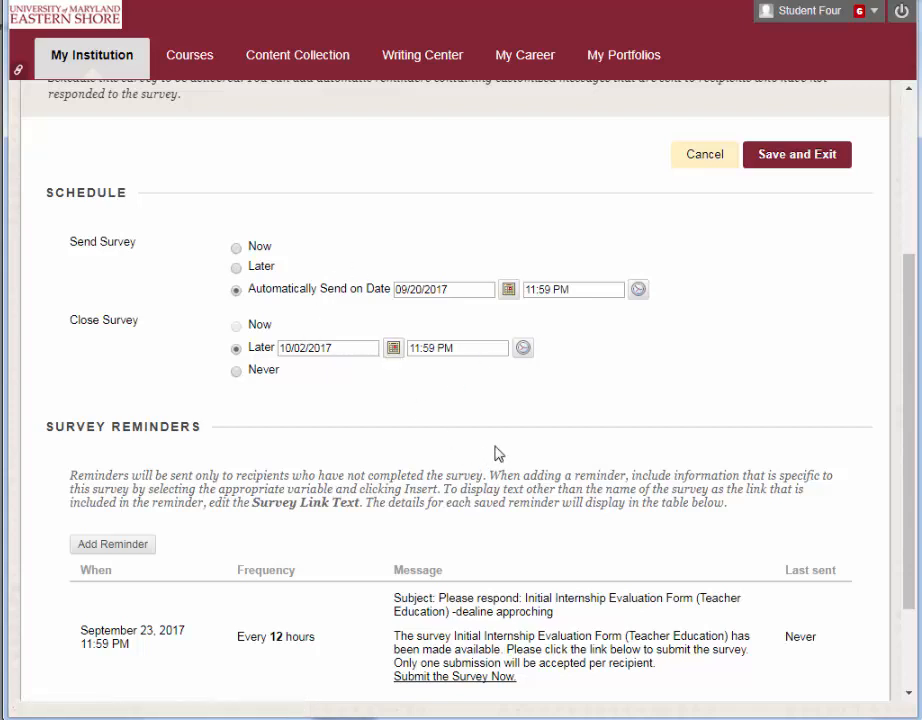
- Save and exit the response period, confirming the scheduled deployment
{"action": "left_click", "coordinate": [775, 160]}
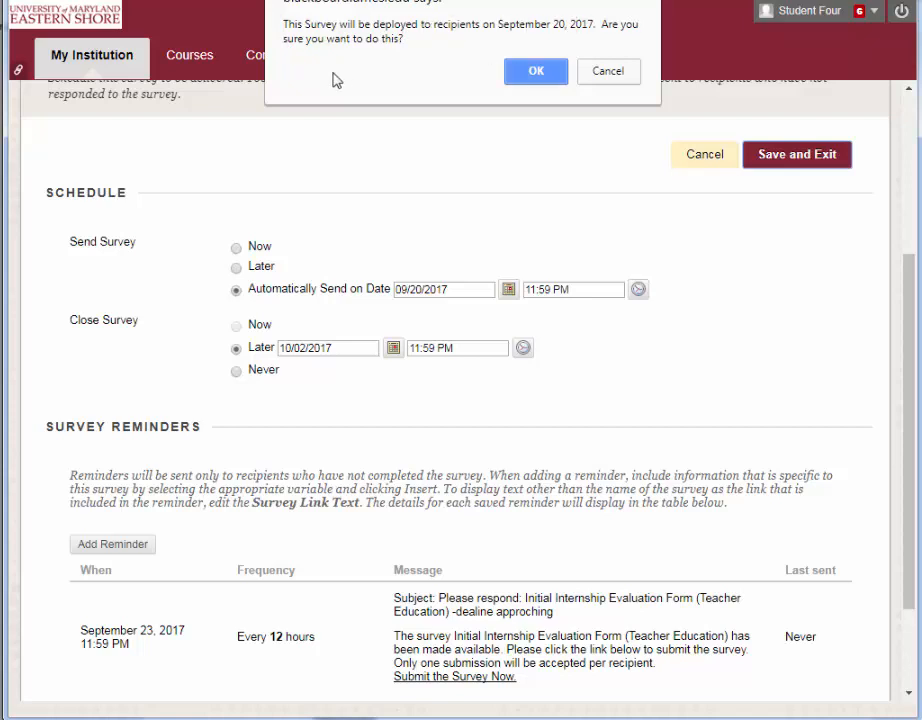
{"action": "left_click", "coordinate": [535, 78]}
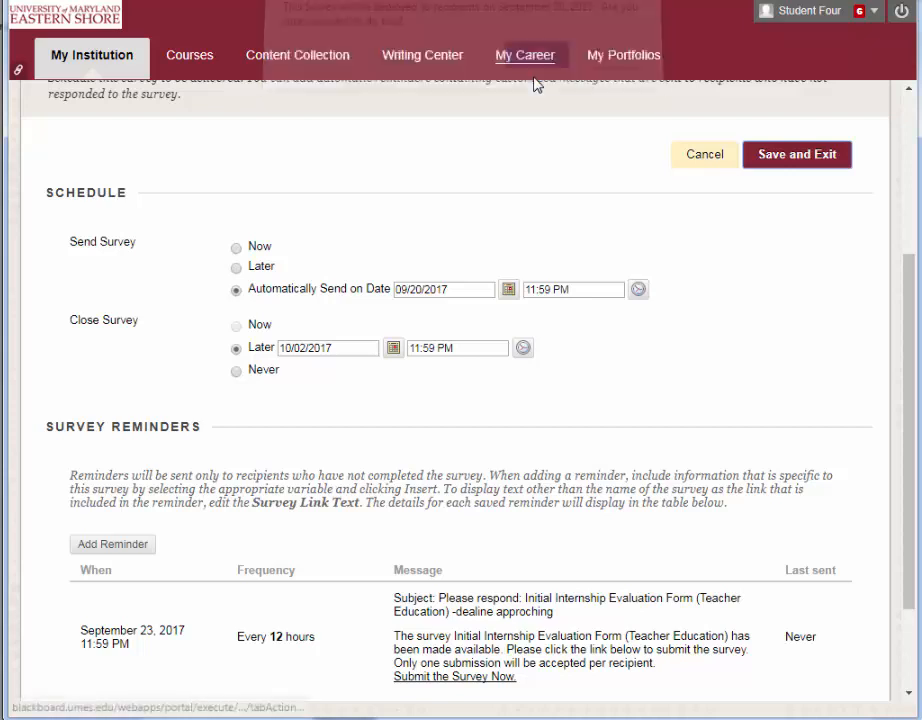